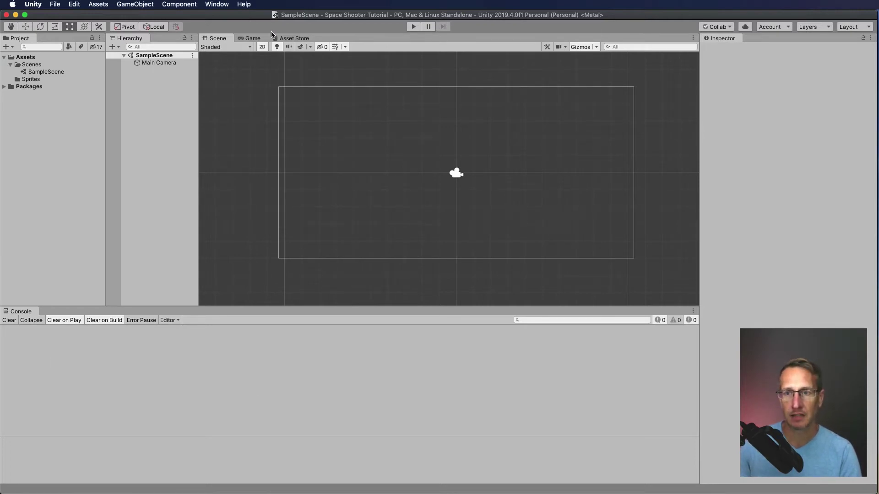
- Search the Asset Store for "play" and open the Playmaker product page
{"action": "left_click", "coordinate": [294, 39]}
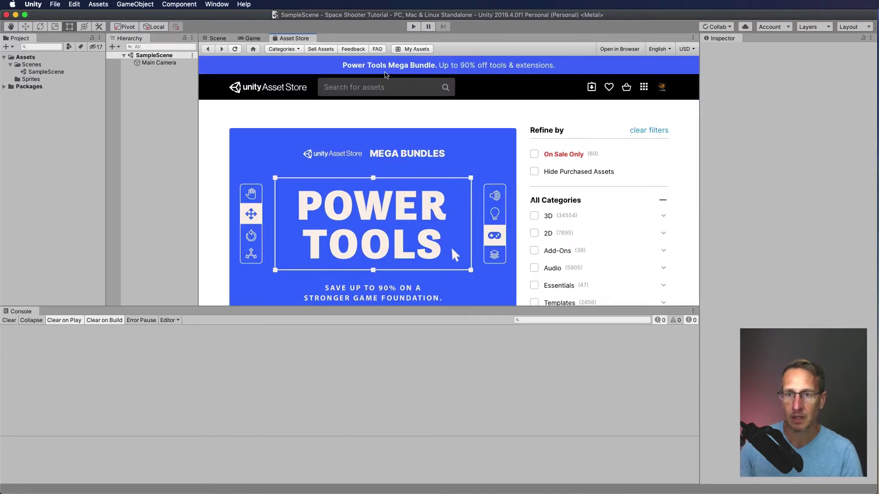
{"action": "left_click", "coordinate": [369, 88]}
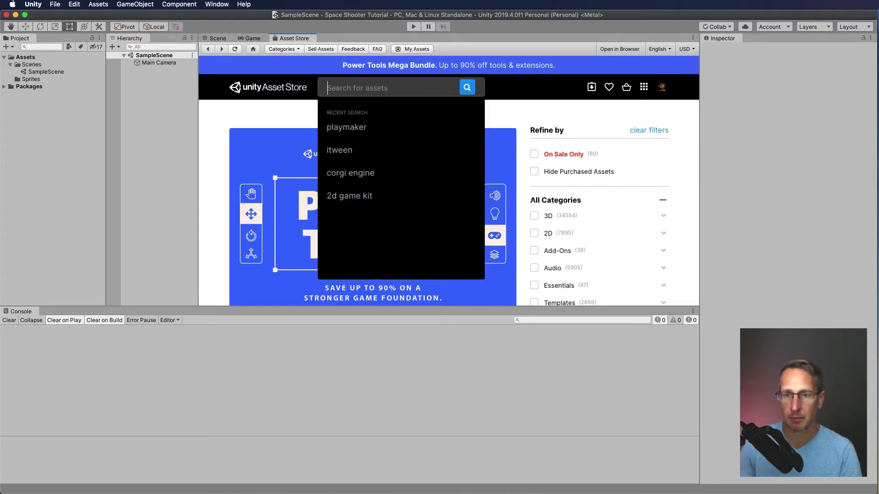
{"action": "type", "text": "play"}
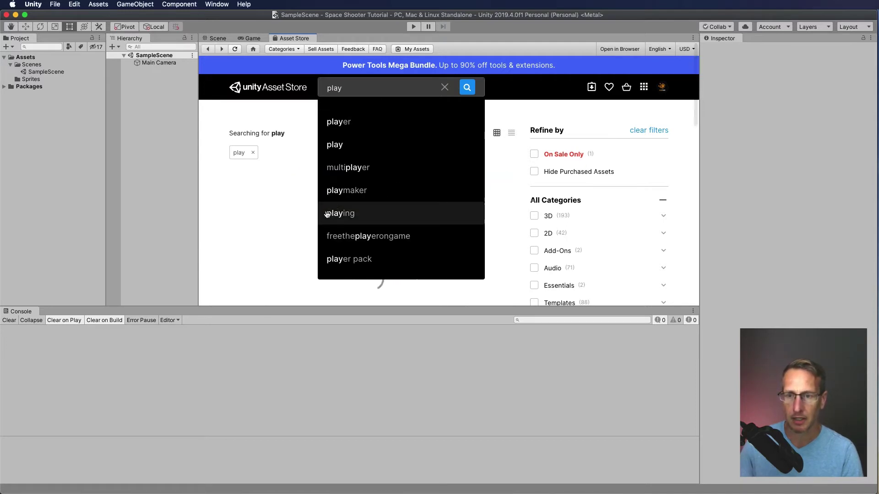
{"action": "left_click", "coordinate": [287, 234]}
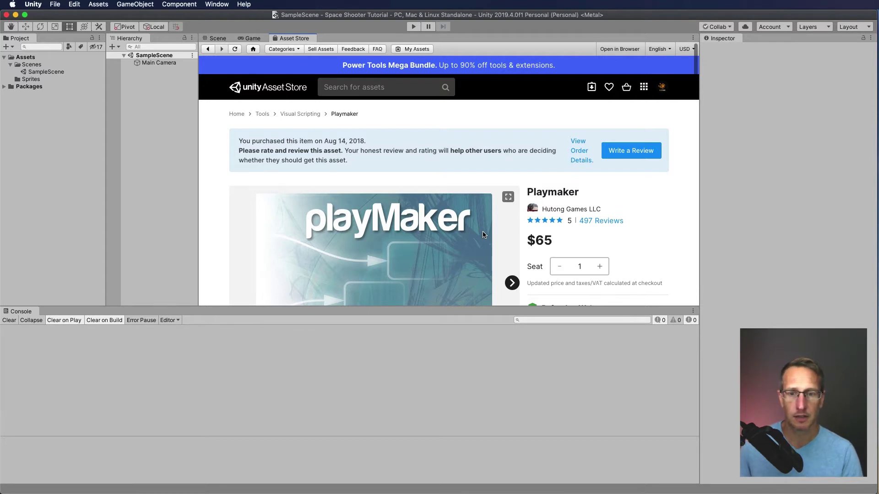
- Import the Playmaker asset into the project with all of its package files included
{"action": "scroll", "coordinate": [482, 229], "scroll_direction": "down", "scroll_amount": 2}
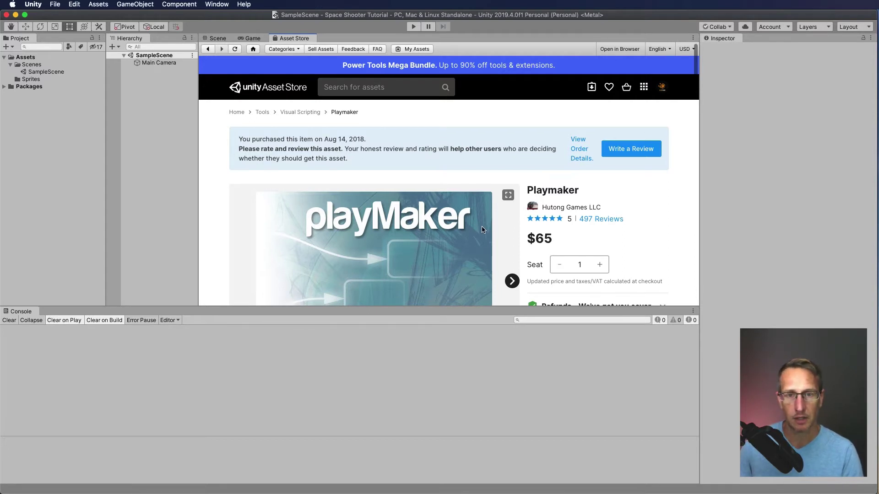
{"action": "scroll", "coordinate": [482, 229], "scroll_direction": "down", "scroll_amount": 5}
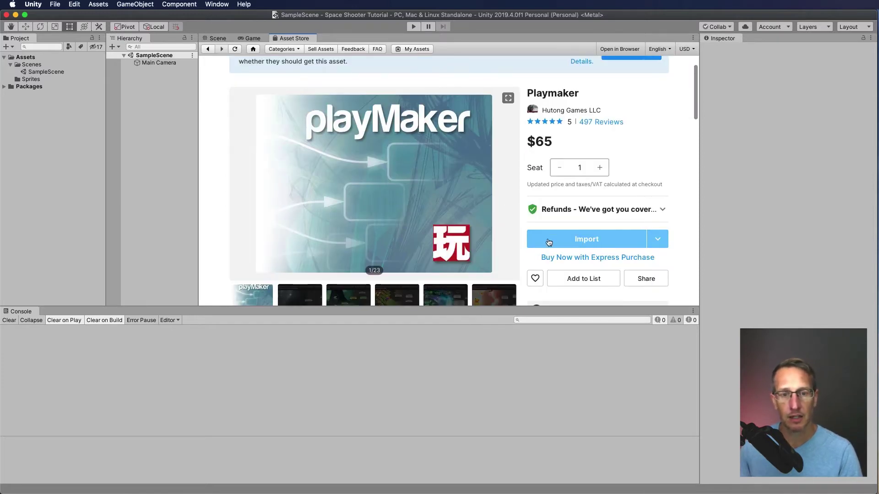
{"action": "left_click", "coordinate": [593, 242]}
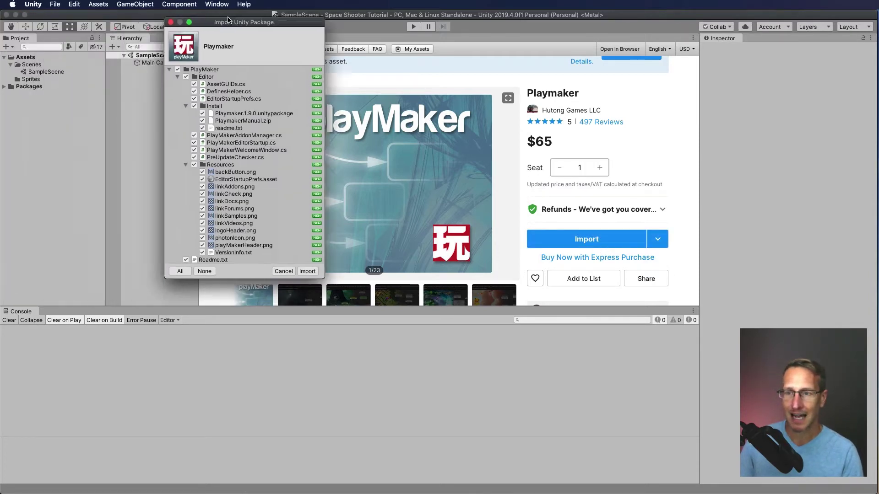
{"action": "left_click_drag", "start_coordinate": [366, 272], "coordinate": [567, 393]}
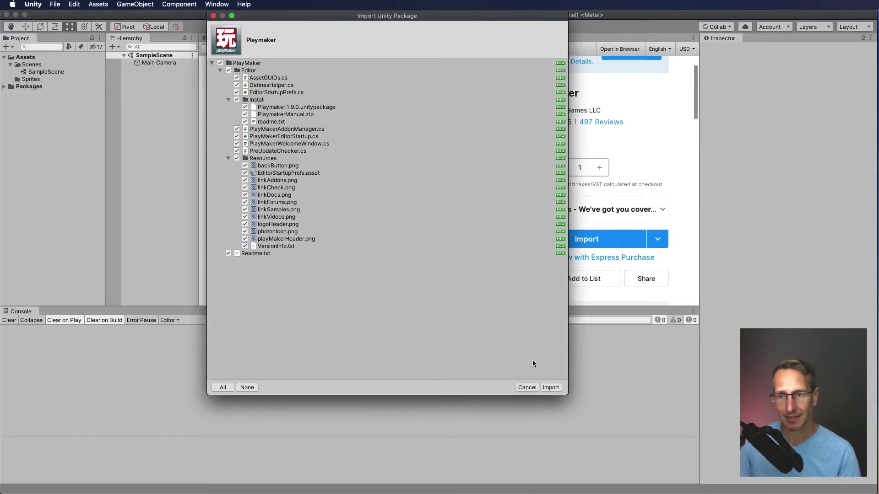
{"action": "left_click", "coordinate": [551, 387]}
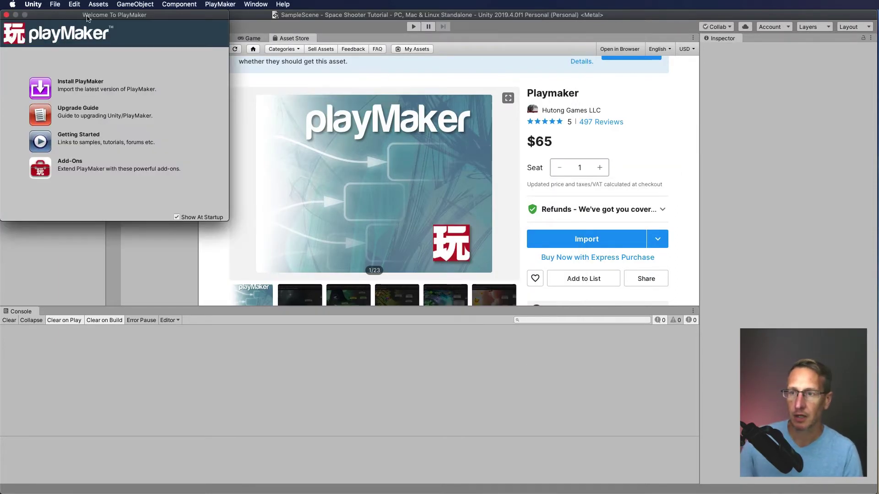
- Start installing PlayMaker 1.9.0.p20 from its welcome window, confirming the backup and saving all modified assets
{"action": "left_click_drag", "start_coordinate": [75, 18], "coordinate": [462, 125]}
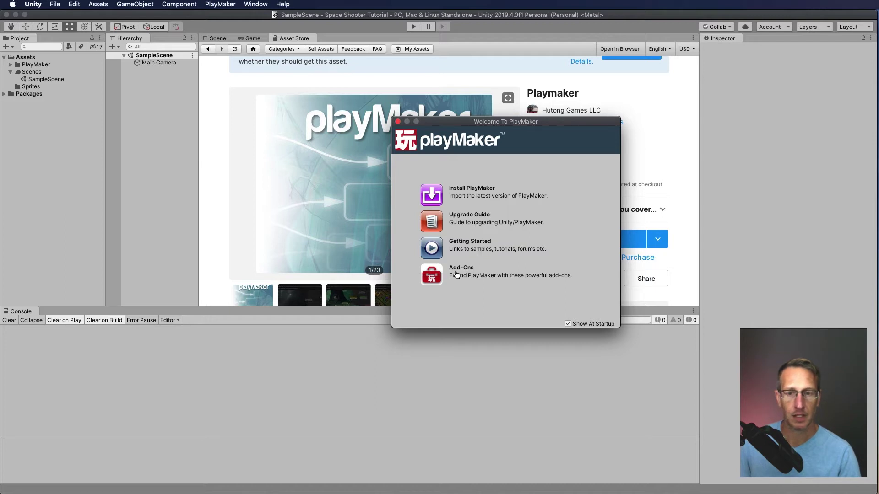
{"action": "left_click", "coordinate": [455, 193]}
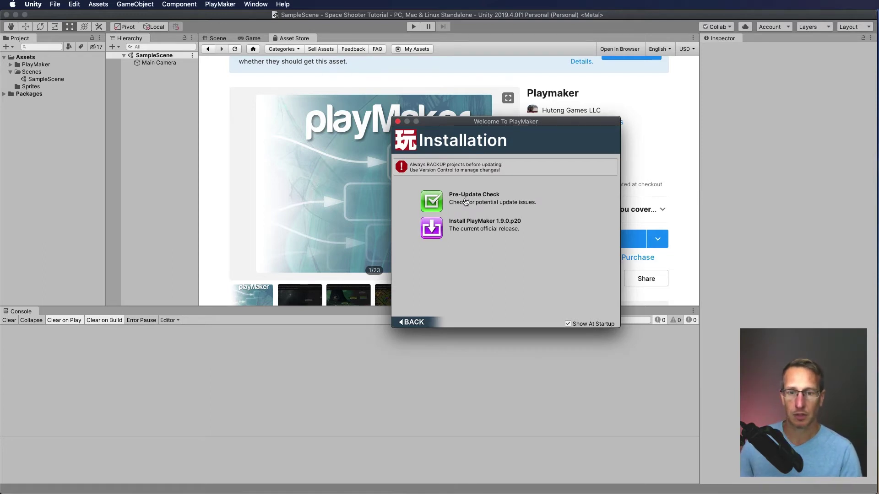
{"action": "left_click", "coordinate": [465, 225]}
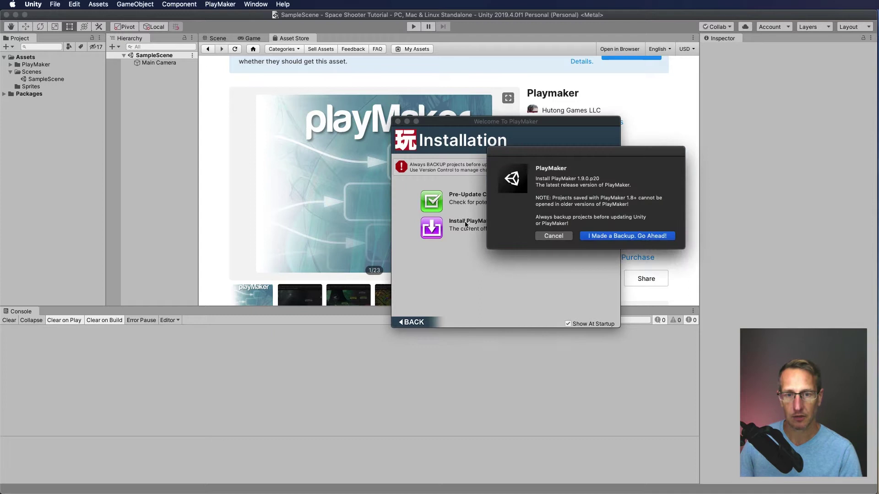
{"action": "left_click", "coordinate": [607, 236]}
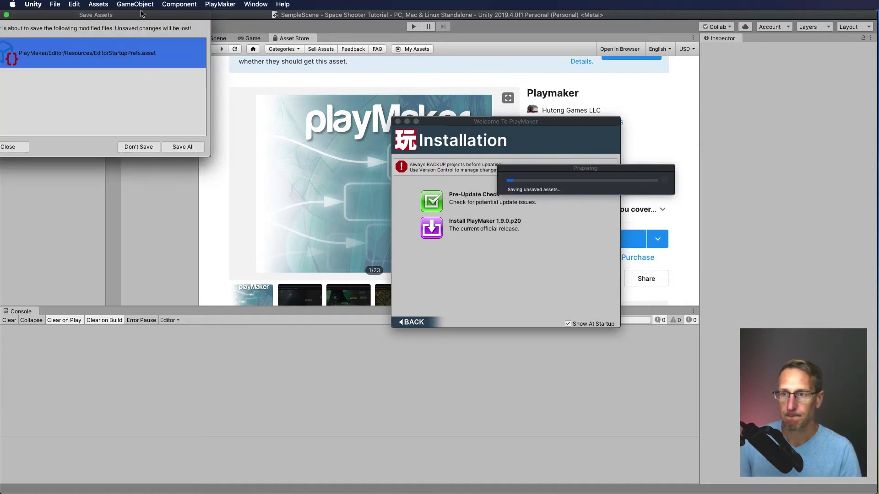
{"action": "left_click_drag", "start_coordinate": [142, 14], "coordinate": [574, 133]}
{"action": "left_click", "coordinate": [632, 259]}
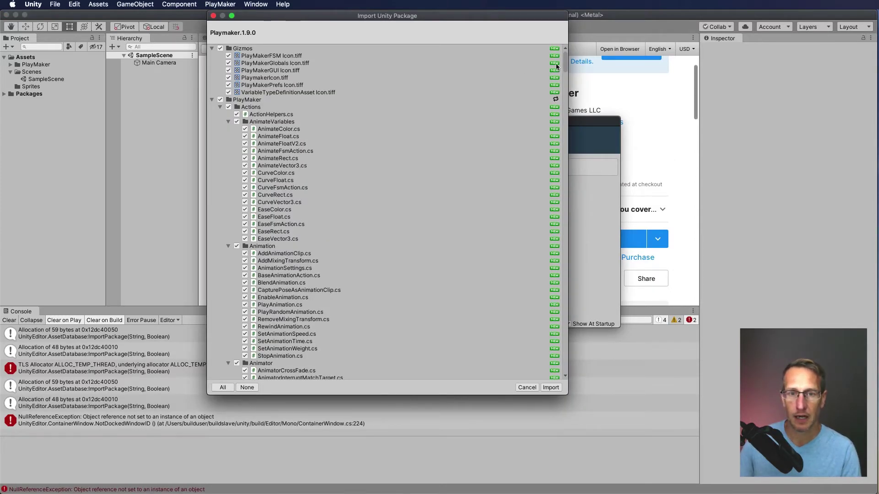
- Review and import the full contents of the Playmaker.1.9.0 package, and close the PlayMaker welcome window
{"action": "left_click_drag", "start_coordinate": [565, 62], "coordinate": [566, 73]}
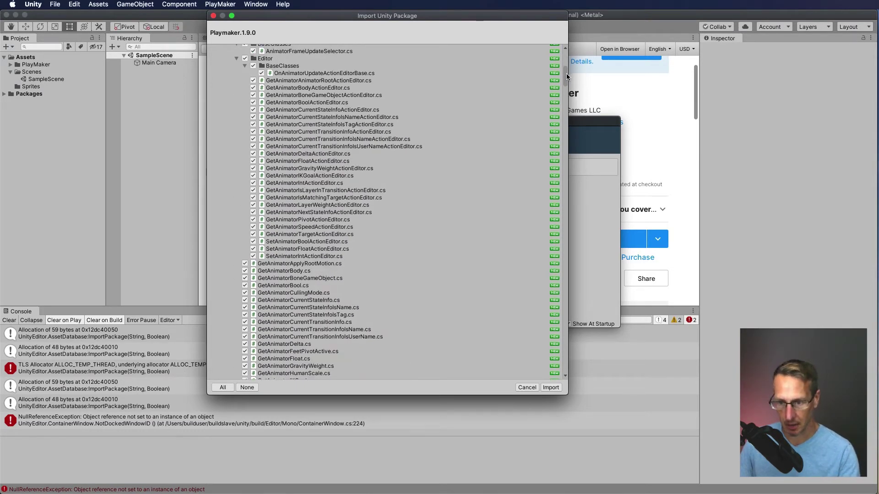
{"action": "left_click_drag", "start_coordinate": [566, 73], "coordinate": [294, 26]}
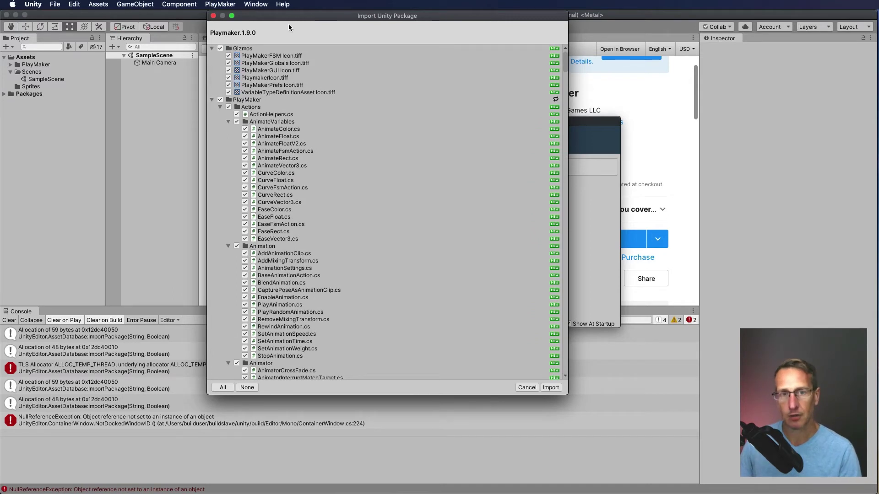
{"action": "left_click", "coordinate": [551, 388]}
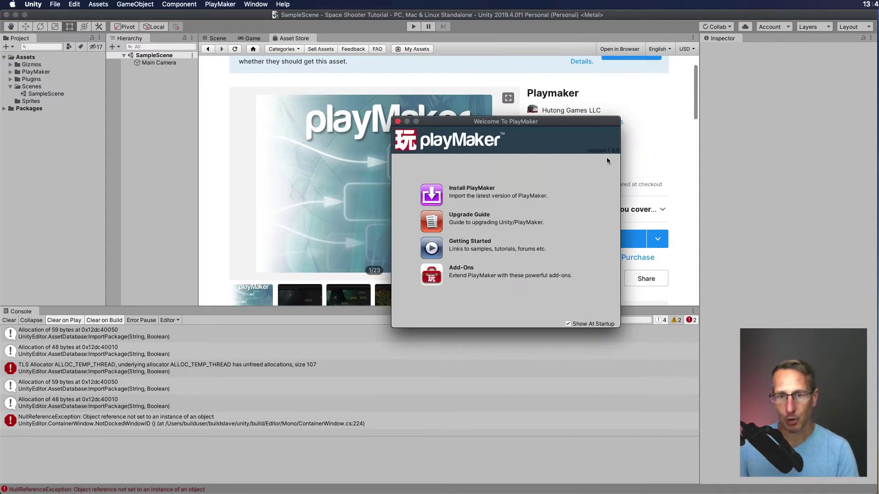
{"action": "left_click", "coordinate": [398, 122]}
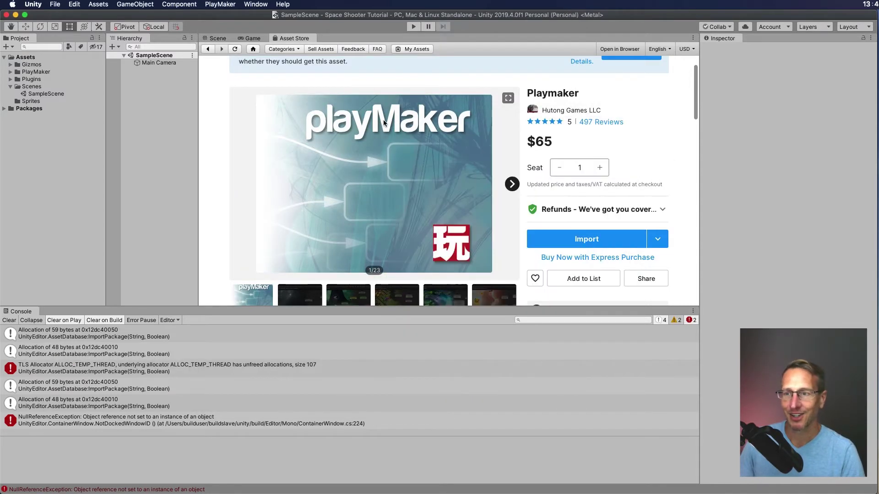
- Open the PlayMaker Editor, dismiss the welcome window, and dock the editor as a tab beside the Console
{"action": "left_click", "coordinate": [222, 5]}
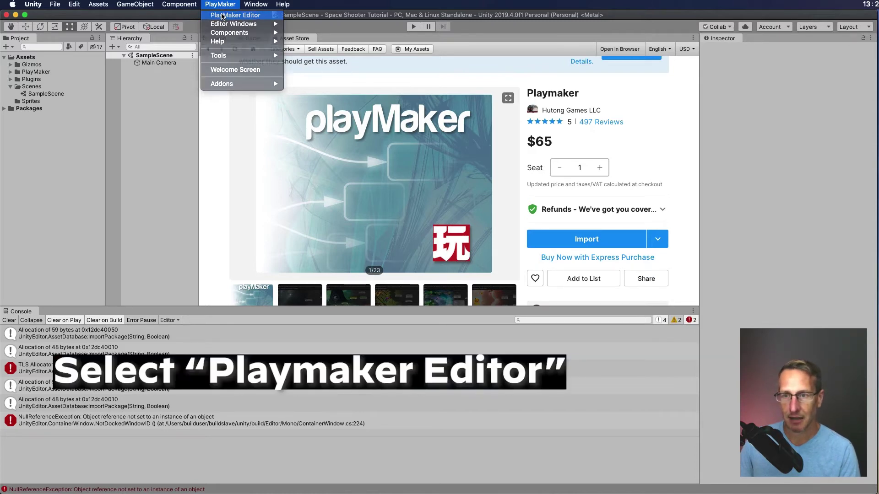
{"action": "left_click", "coordinate": [222, 15]}
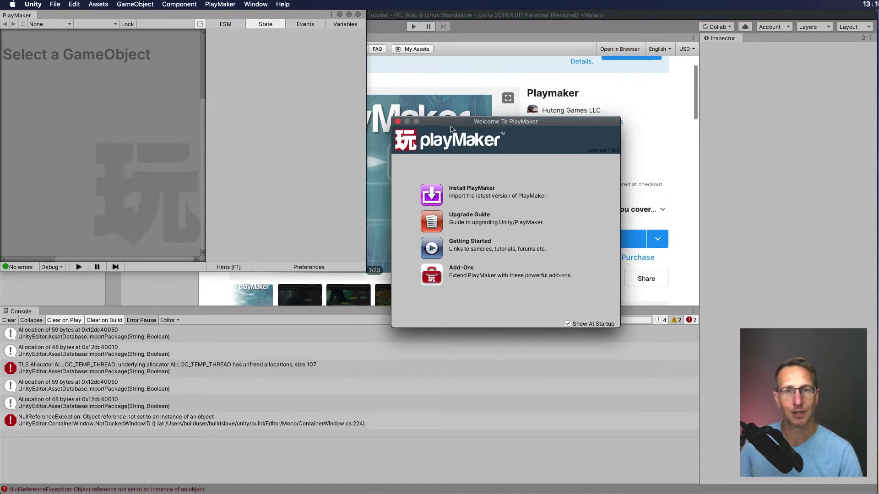
{"action": "left_click_drag", "start_coordinate": [445, 125], "coordinate": [587, 144]}
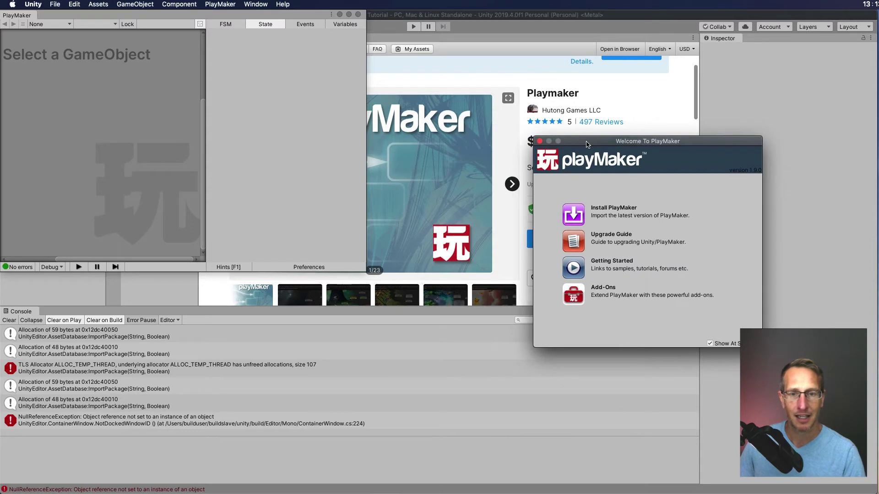
{"action": "left_click", "coordinate": [539, 144]}
{"action": "left_click_drag", "start_coordinate": [157, 17], "coordinate": [384, 135]}
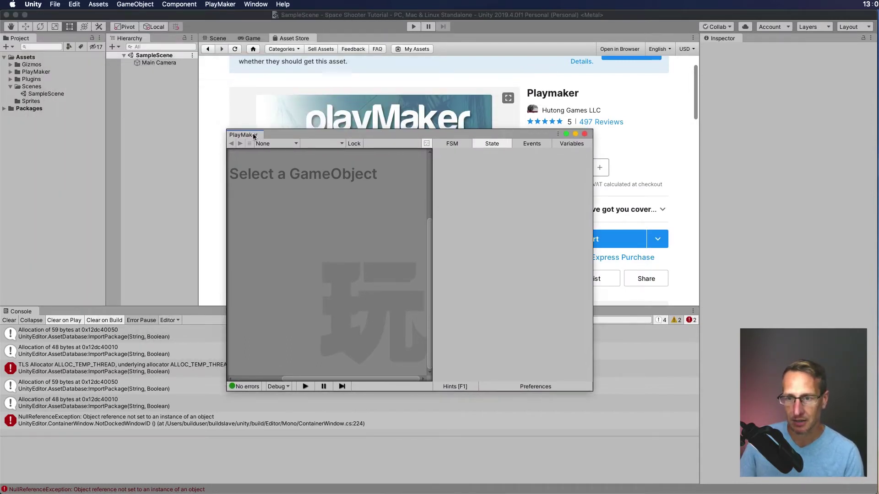
{"action": "left_click_drag", "start_coordinate": [254, 135], "coordinate": [78, 312]}
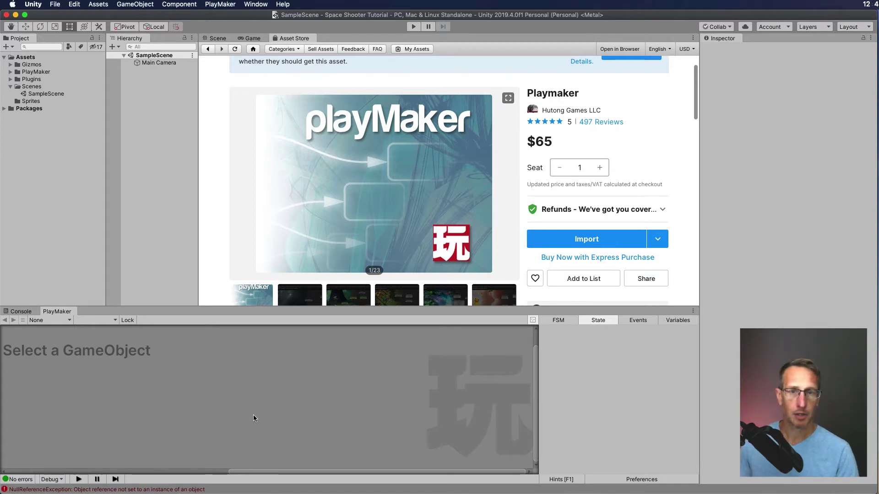
- Open PlayMaker's Action Browser, dock it as a column next to the Inspector and widen it slightly
{"action": "mouse_move", "coordinate": [250, 201]}
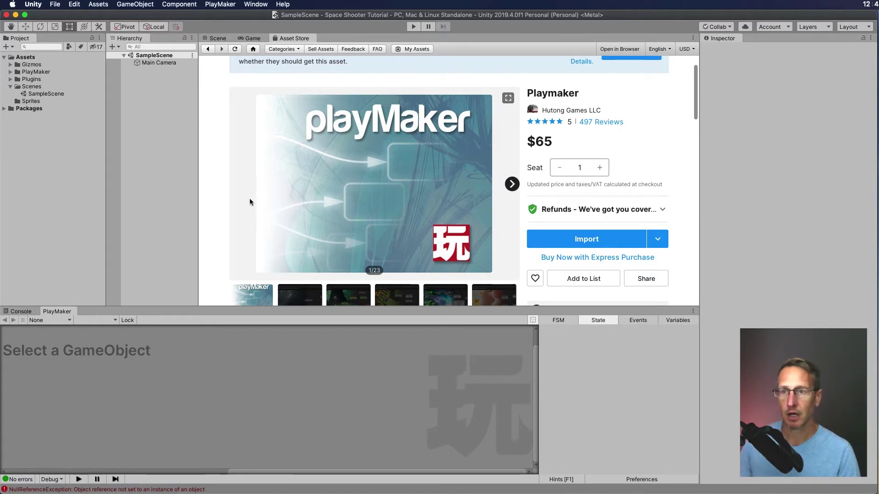
{"action": "left_click", "coordinate": [220, 4]}
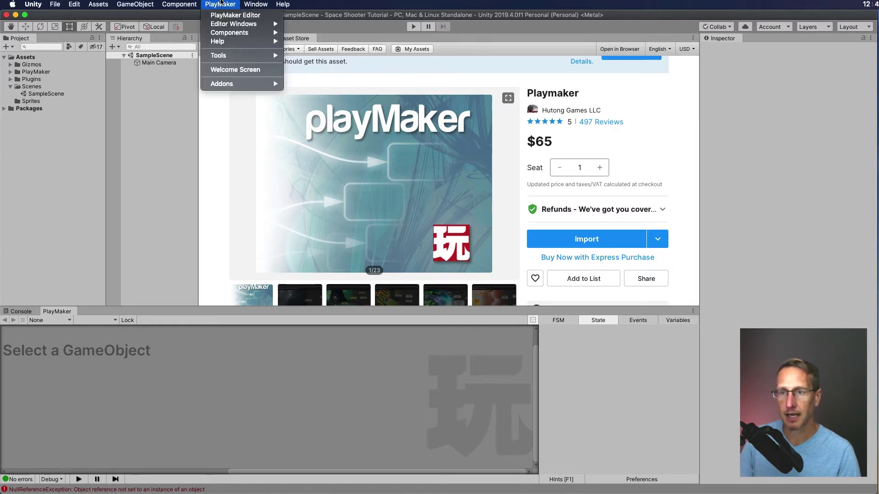
{"action": "mouse_move", "coordinate": [223, 22]}
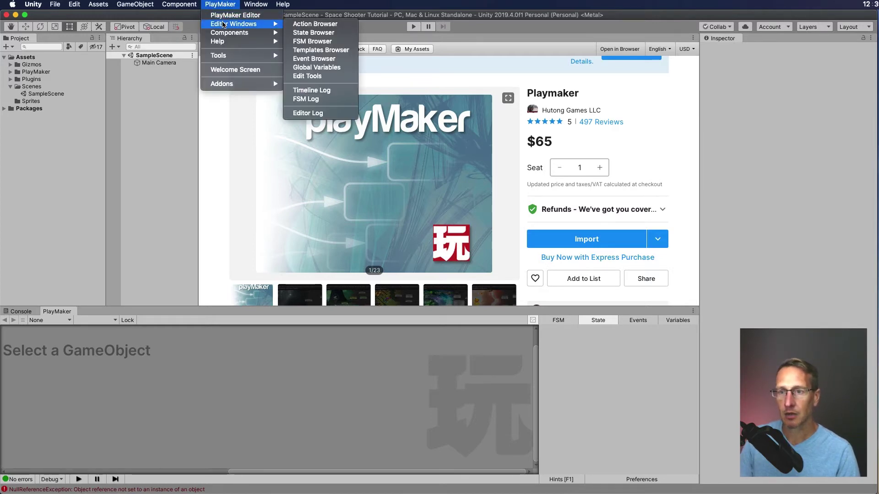
{"action": "left_click", "coordinate": [299, 25]}
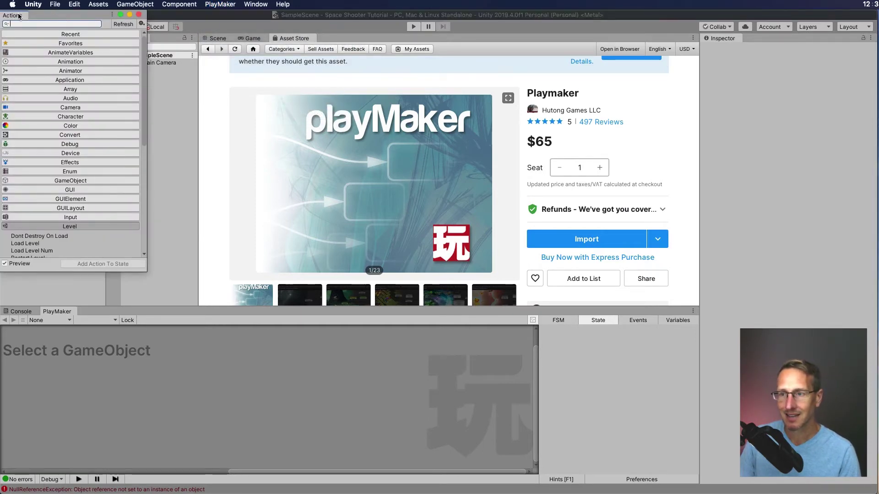
{"action": "left_click_drag", "start_coordinate": [760, 145], "coordinate": [851, 157]}
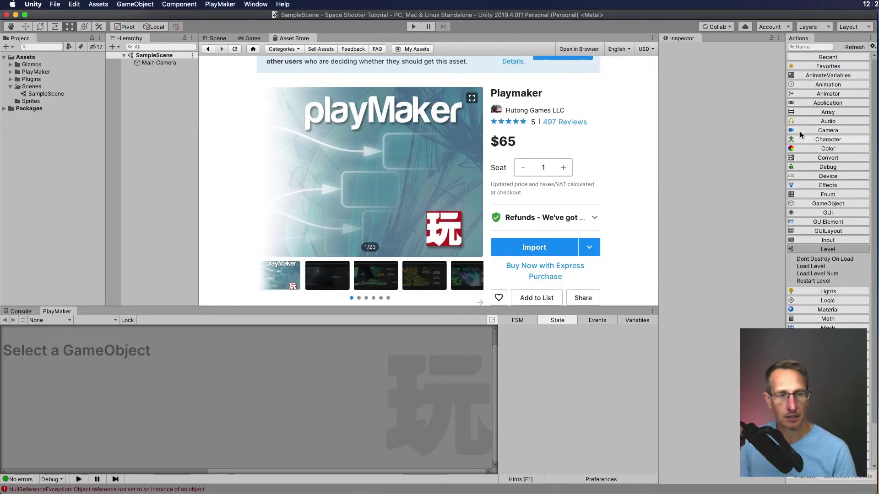
{"action": "left_click_drag", "start_coordinate": [780, 123], "coordinate": [768, 119]}
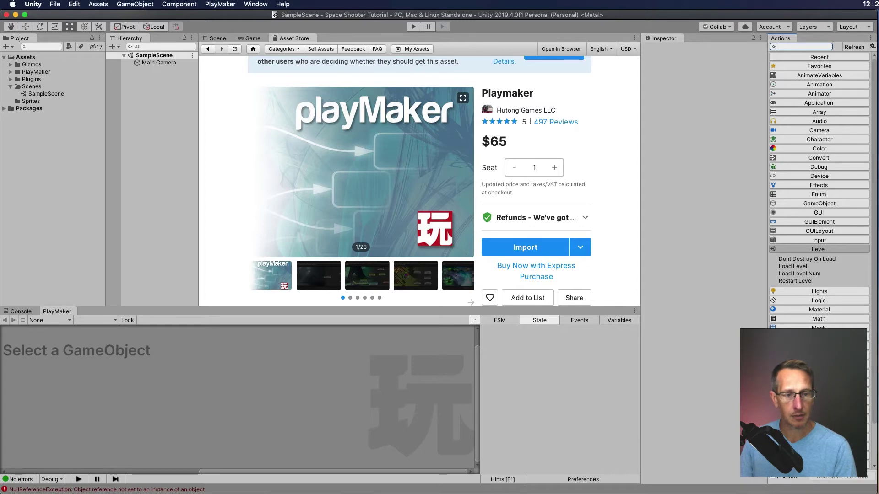
- Collapse the Level category and browse the actions under Input, GUI, Mesh and Math in the Action Browser
{"action": "left_click", "coordinate": [821, 250]}
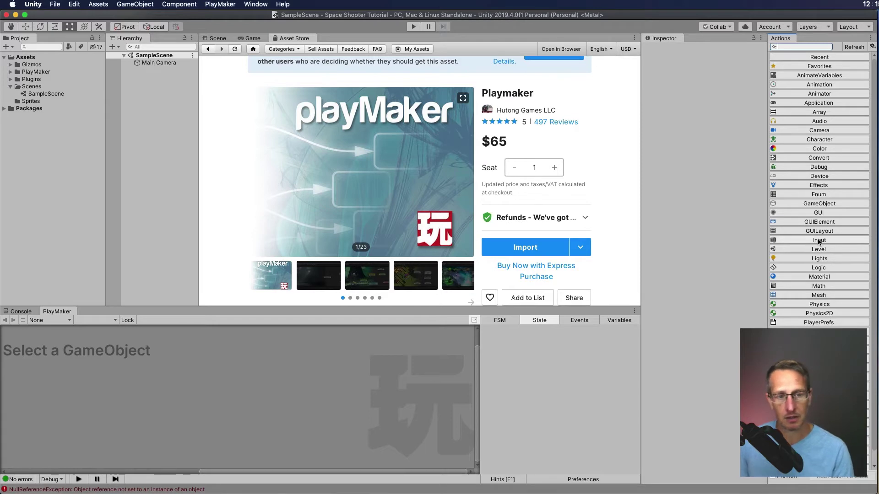
{"action": "left_click", "coordinate": [818, 241]}
{"action": "left_click", "coordinate": [819, 241]}
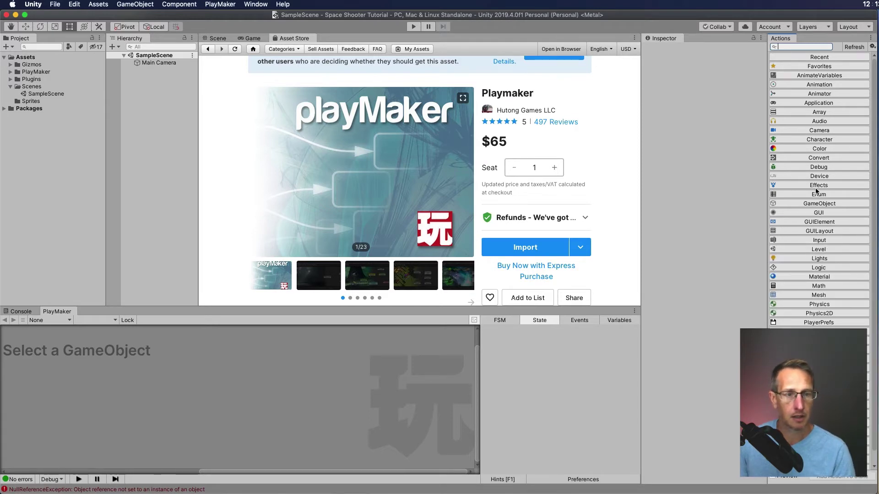
{"action": "left_click", "coordinate": [817, 213]}
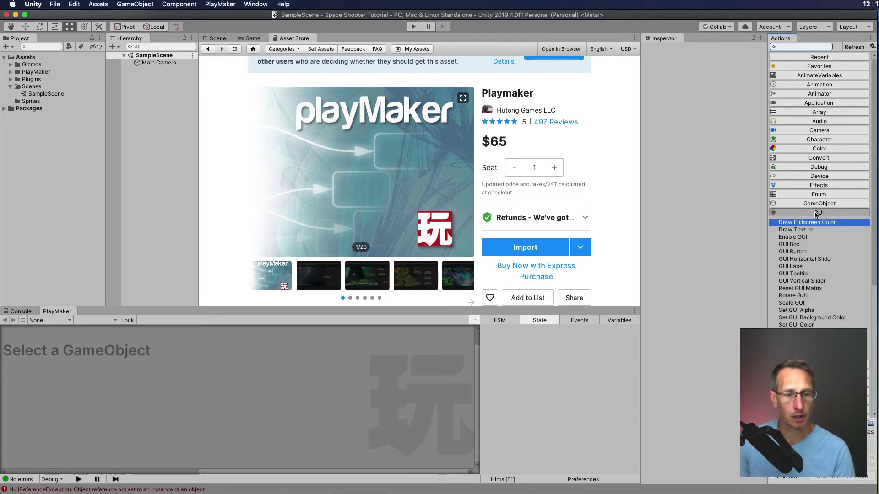
{"action": "left_click", "coordinate": [817, 213]}
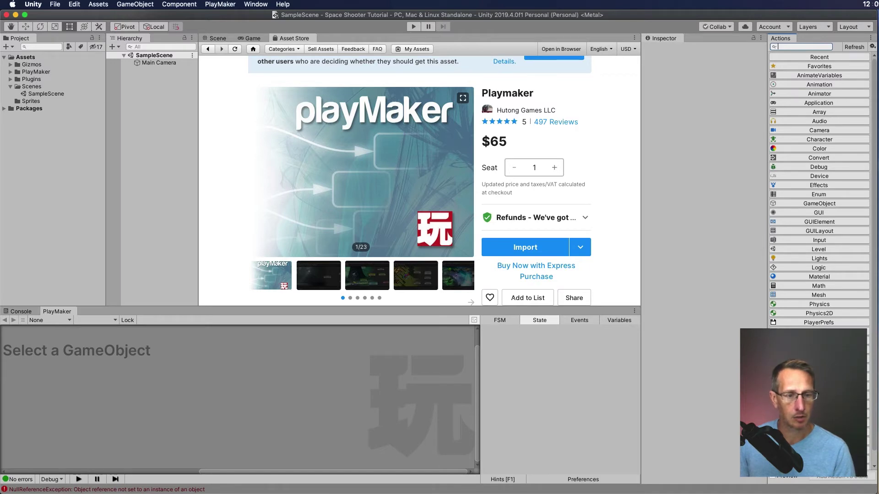
{"action": "left_click", "coordinate": [816, 295]}
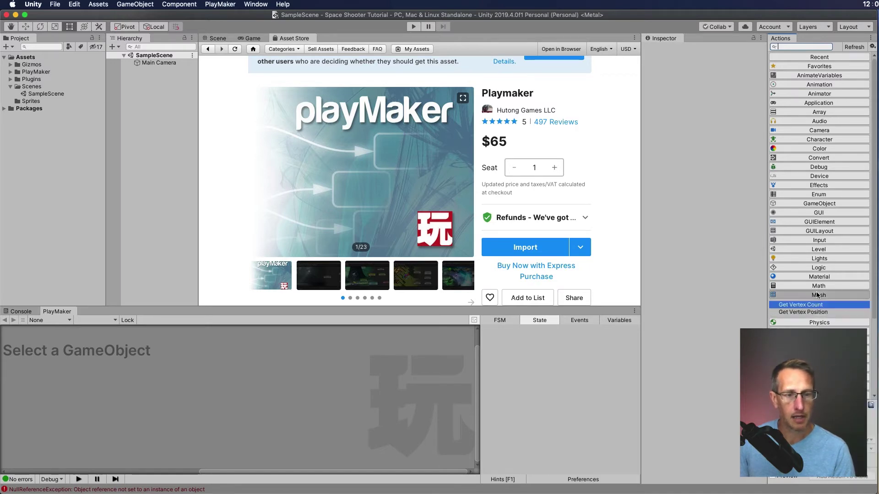
{"action": "left_click", "coordinate": [817, 294]}
{"action": "left_click", "coordinate": [818, 287]}
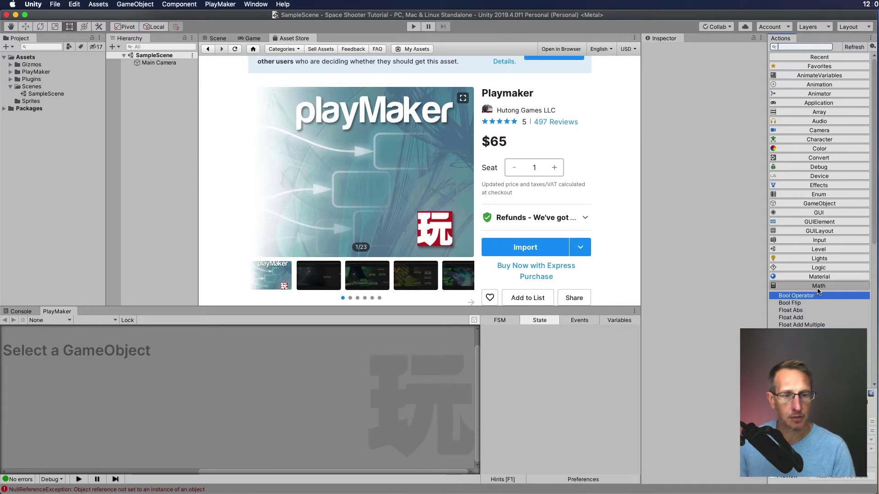
- Collapse the Math action category, and open PlayMaker's Global Variables window and dock it beside the PlayMaker editor
{"action": "left_click", "coordinate": [819, 287]}
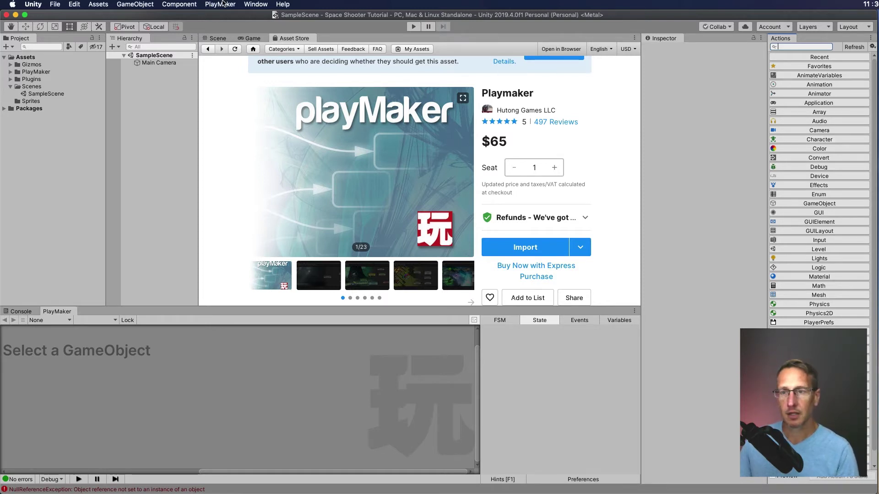
{"action": "left_click", "coordinate": [221, 5]}
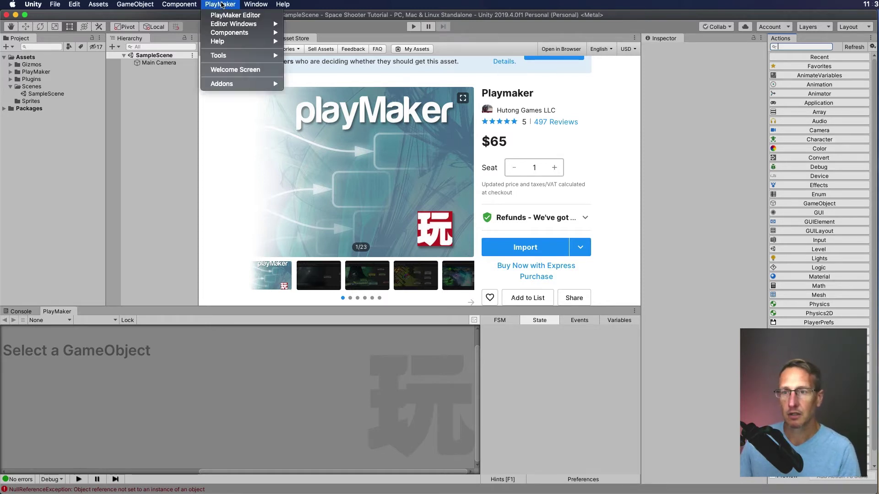
{"action": "mouse_move", "coordinate": [224, 24]}
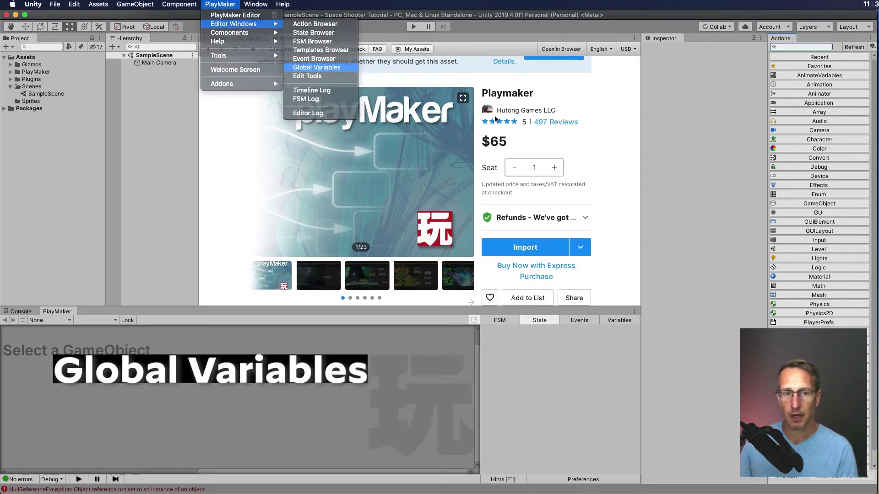
{"action": "left_click", "coordinate": [309, 67]}
{"action": "left_click_drag", "start_coordinate": [48, 15], "coordinate": [546, 154]}
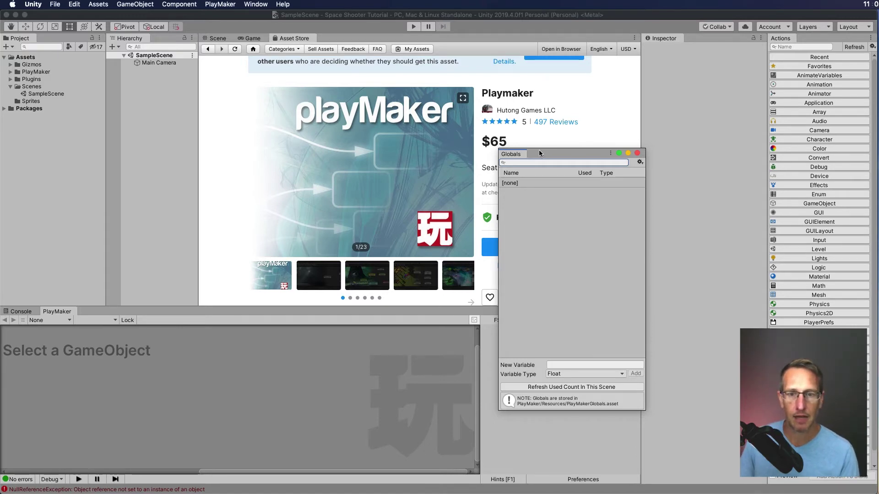
{"action": "left_click_drag", "start_coordinate": [518, 156], "coordinate": [599, 410]}
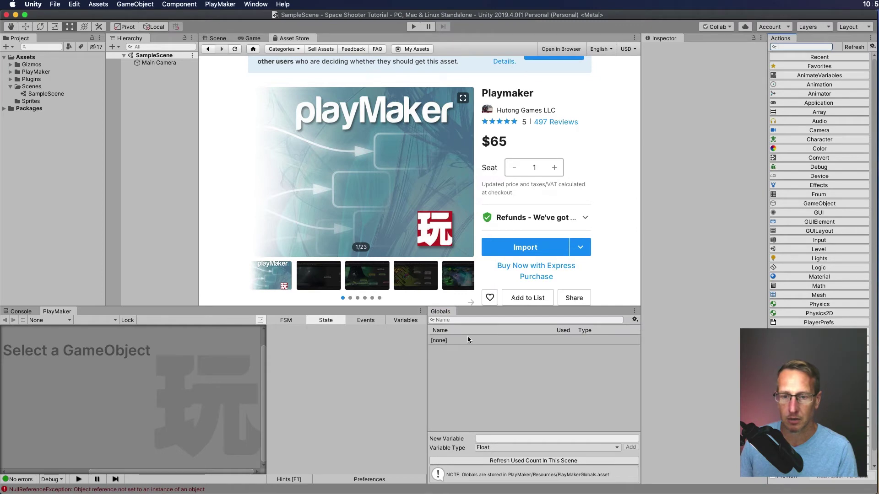
- Narrow the Globals panel, the Action Browser column and the Inspector column to give the editor and Scene area more room
{"action": "left_click_drag", "start_coordinate": [428, 339], "coordinate": [543, 337]}
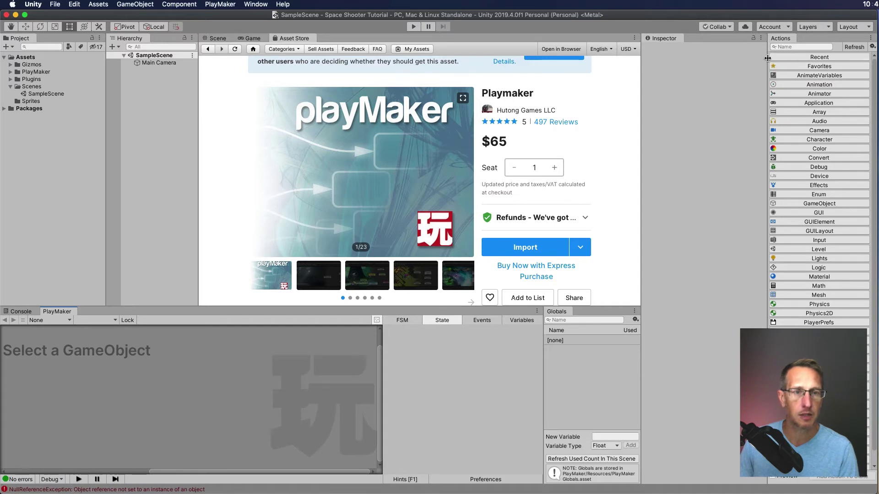
{"action": "left_click_drag", "start_coordinate": [768, 57], "coordinate": [780, 57]}
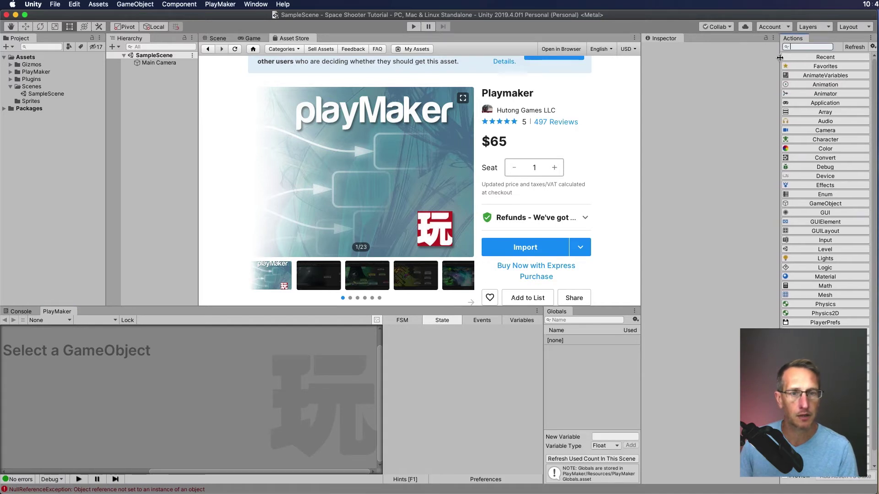
{"action": "scroll", "coordinate": [639, 83], "scroll_direction": "up", "scroll_amount": 1}
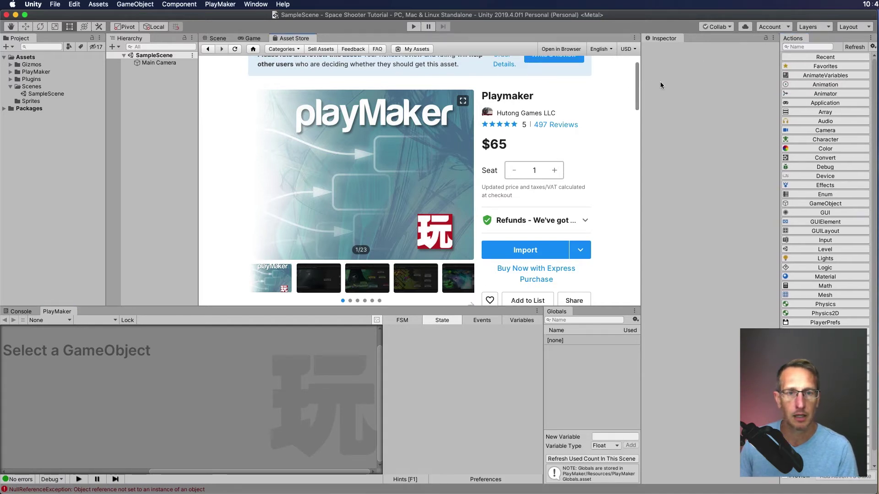
{"action": "left_click_drag", "start_coordinate": [641, 76], "coordinate": [673, 72]}
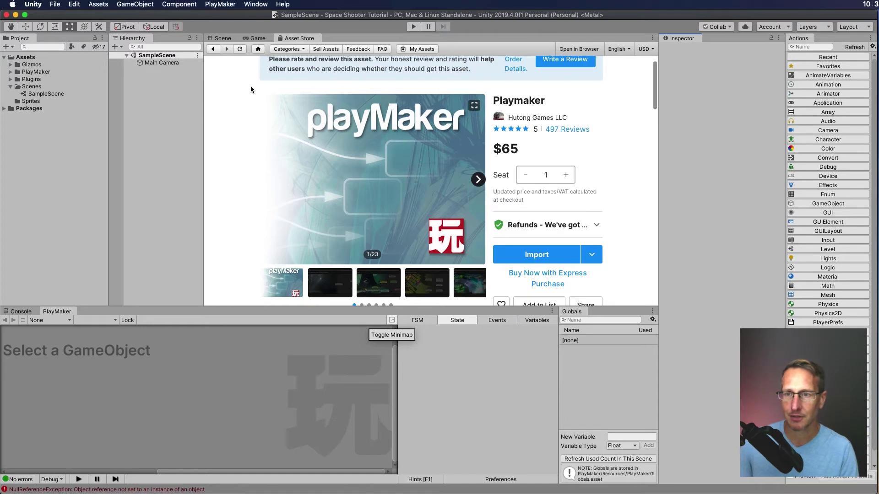
- Search the Asset Store for "itween" and open the page of Pixelplacement's iTween asset
{"action": "left_click", "coordinate": [222, 39]}
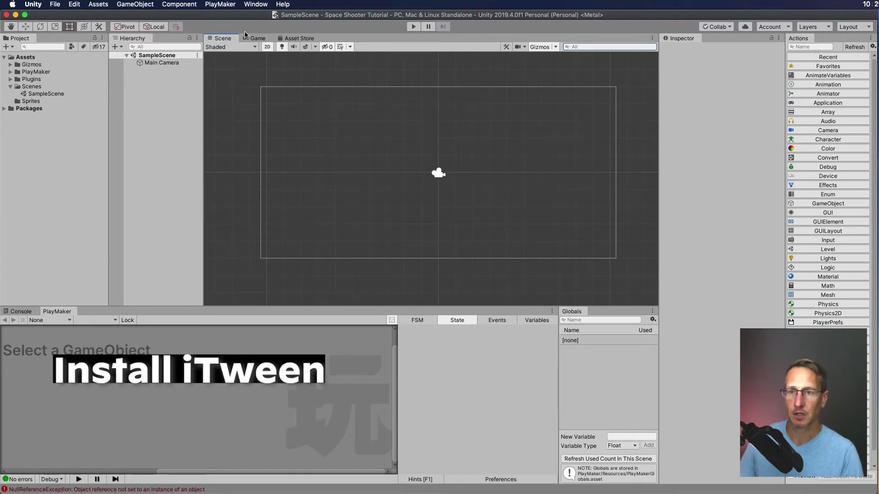
{"action": "left_click", "coordinate": [294, 39]}
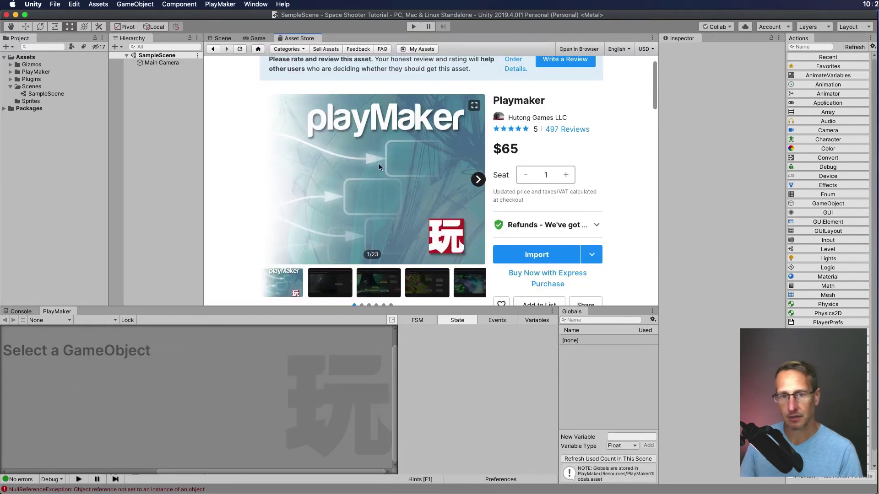
{"action": "scroll", "coordinate": [378, 163], "scroll_direction": "up", "scroll_amount": 3}
{"action": "left_click", "coordinate": [381, 88]}
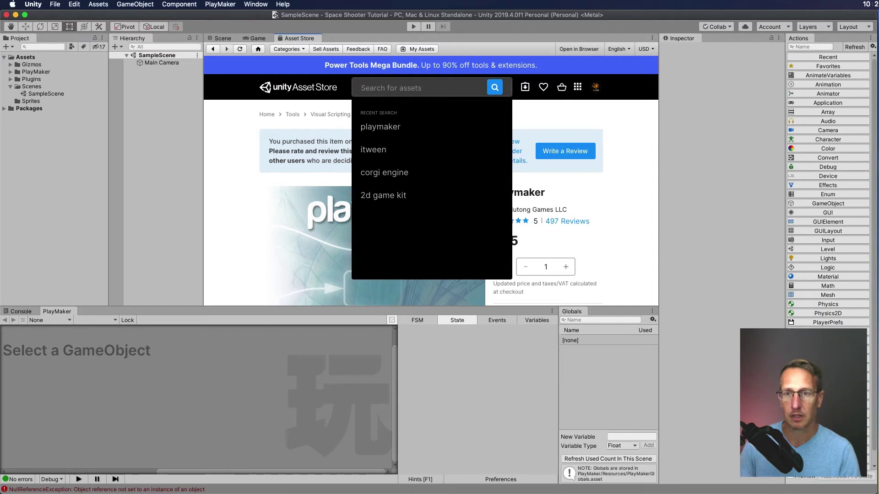
{"action": "type", "text": "itr"}
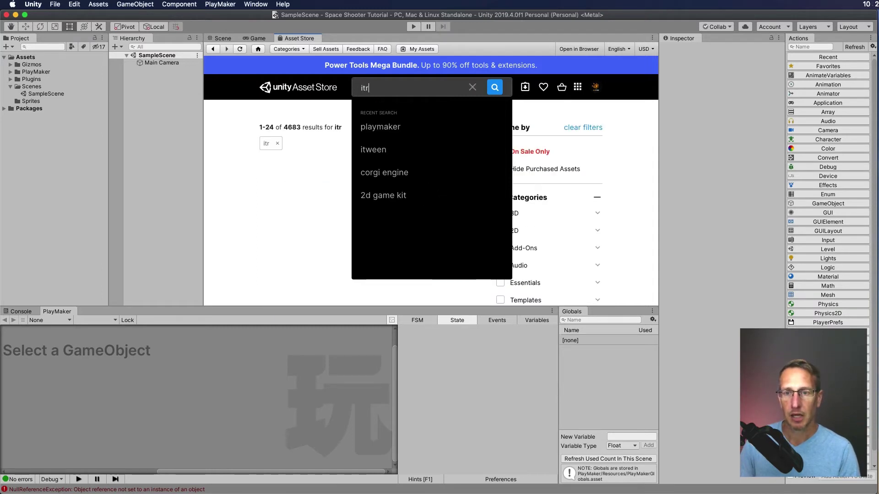
{"action": "key", "text": "BackSpace"}
{"action": "type", "text": "ween"}
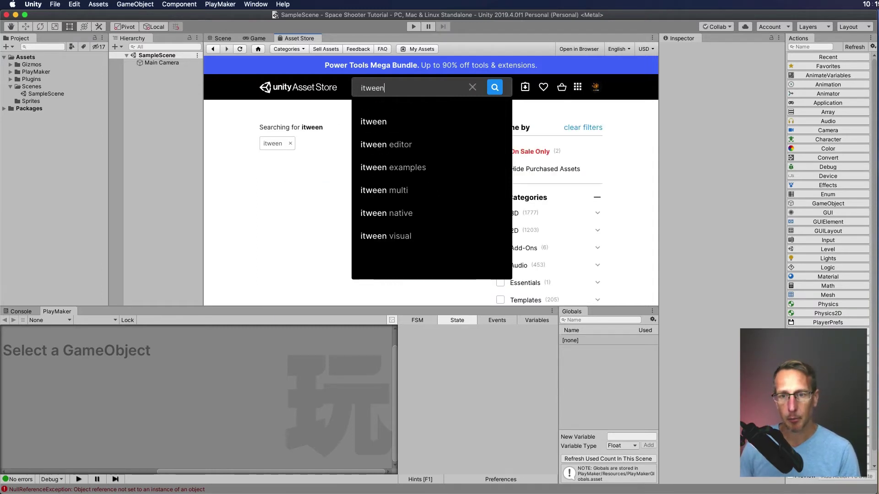
{"action": "key", "text": "Return"}
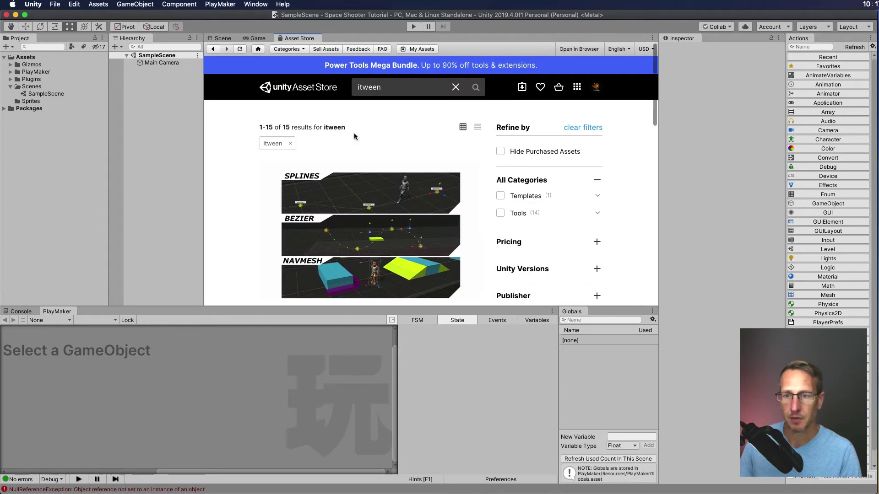
{"action": "scroll", "coordinate": [392, 159], "scroll_direction": "down", "scroll_amount": 3}
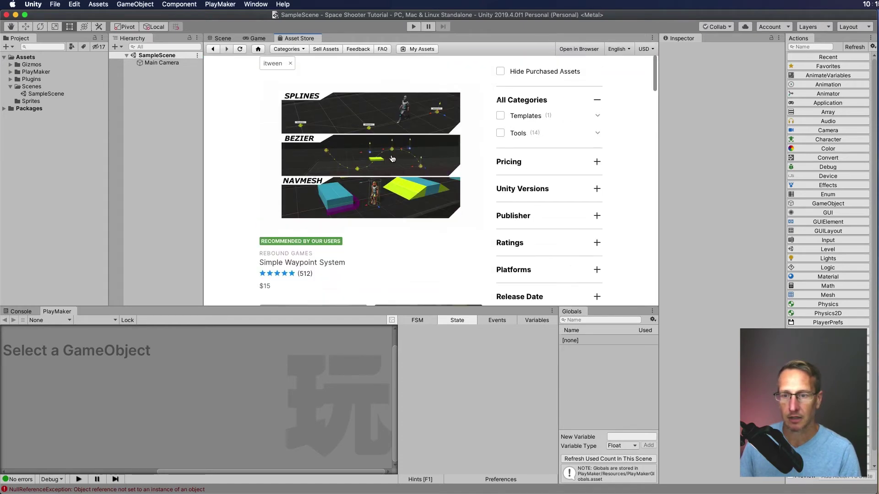
{"action": "scroll", "coordinate": [390, 157], "scroll_direction": "down", "scroll_amount": 3}
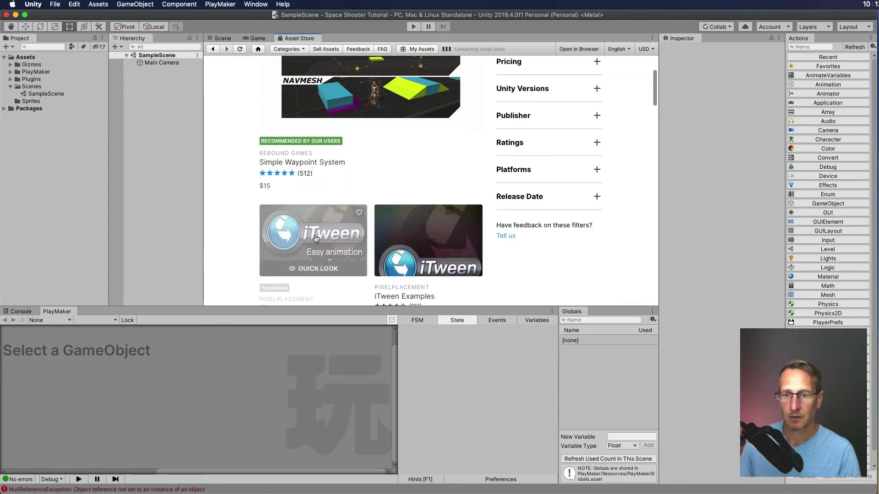
{"action": "left_click", "coordinate": [397, 211]}
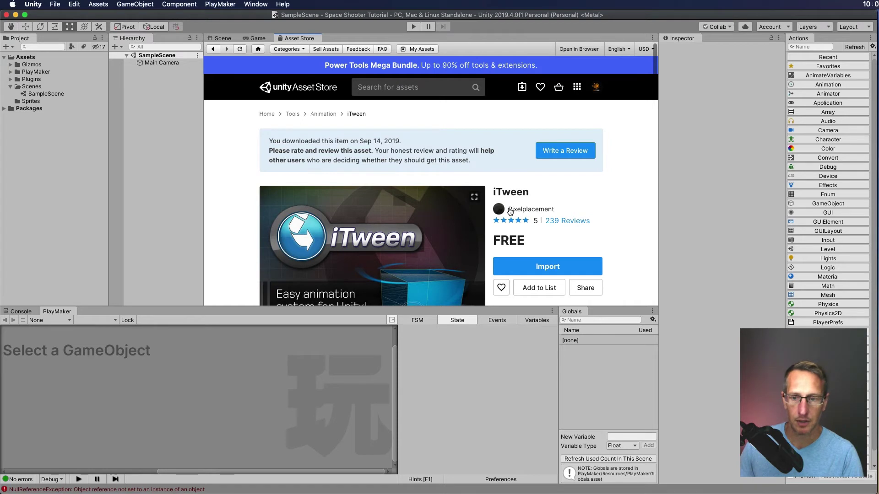
- Import the full iTween package into the project, saving all modified assets when asked
{"action": "scroll", "coordinate": [561, 211], "scroll_direction": "down", "scroll_amount": 1}
{"action": "scroll", "coordinate": [561, 211], "scroll_direction": "down", "scroll_amount": 1}
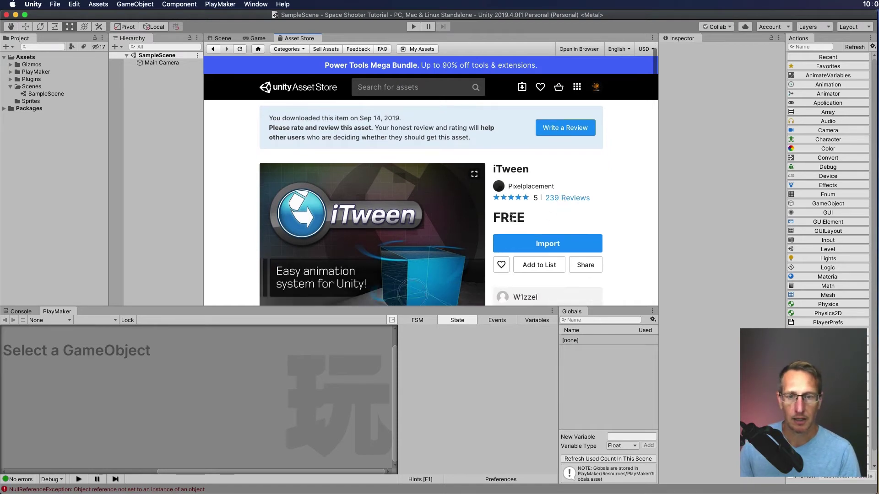
{"action": "left_click", "coordinate": [543, 243]}
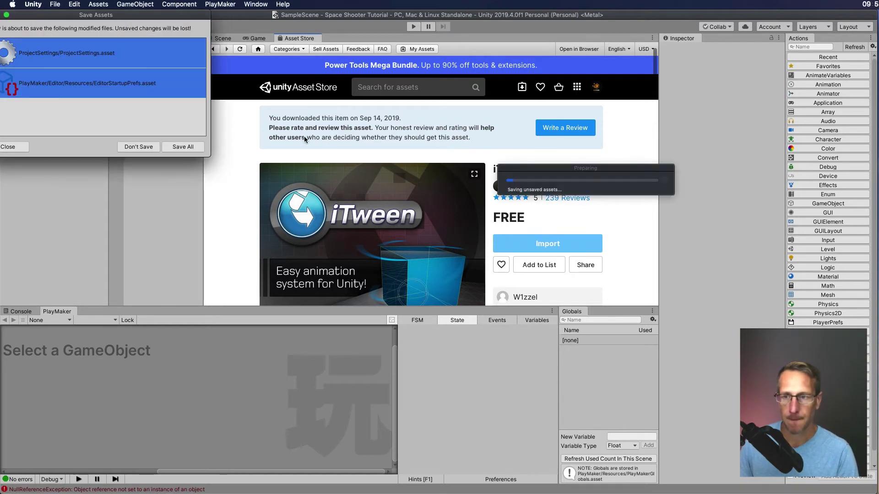
{"action": "left_click", "coordinate": [183, 146]}
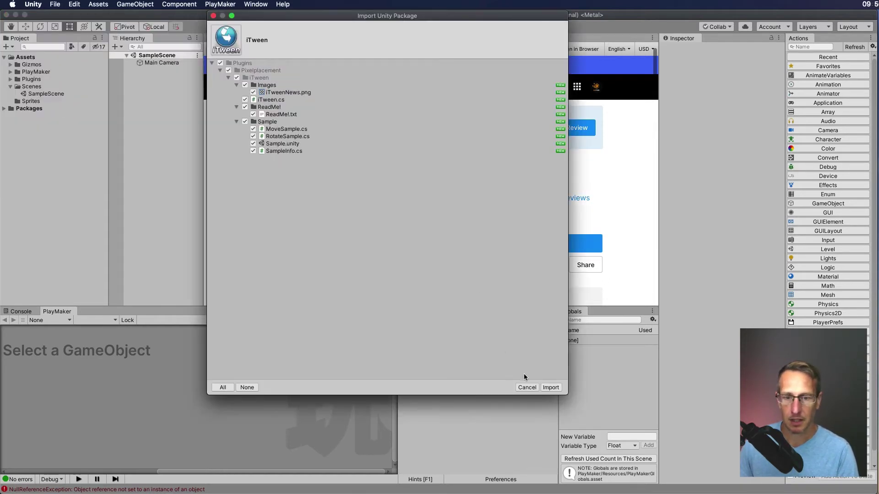
{"action": "left_click", "coordinate": [550, 387]}
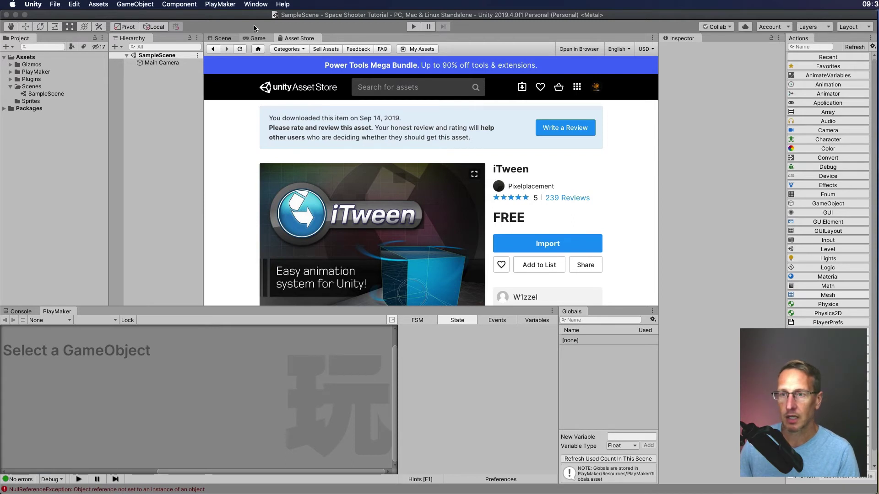
- Open PlayMaker's Welcome Screen and go to the Legacy Systems section of its Add-Ons page
{"action": "left_click", "coordinate": [220, 5]}
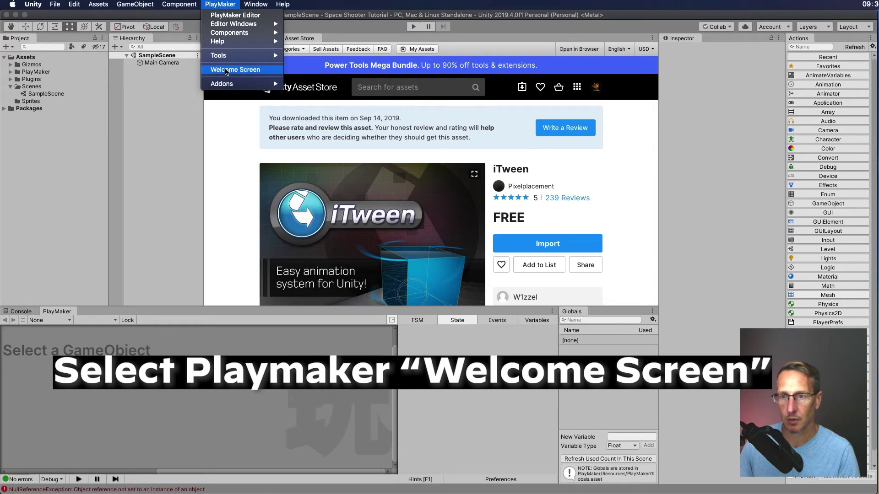
{"action": "left_click", "coordinate": [225, 70]}
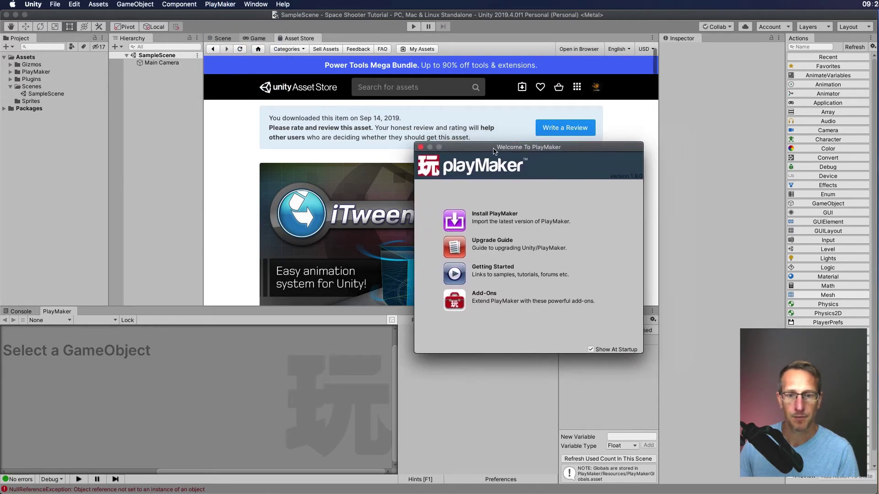
{"action": "left_click", "coordinate": [454, 305]}
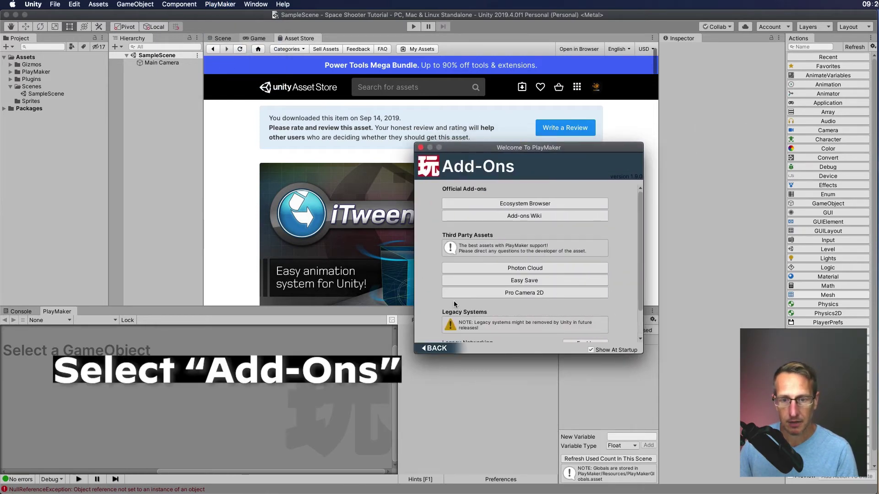
{"action": "scroll", "coordinate": [492, 246], "scroll_direction": "down", "scroll_amount": 3}
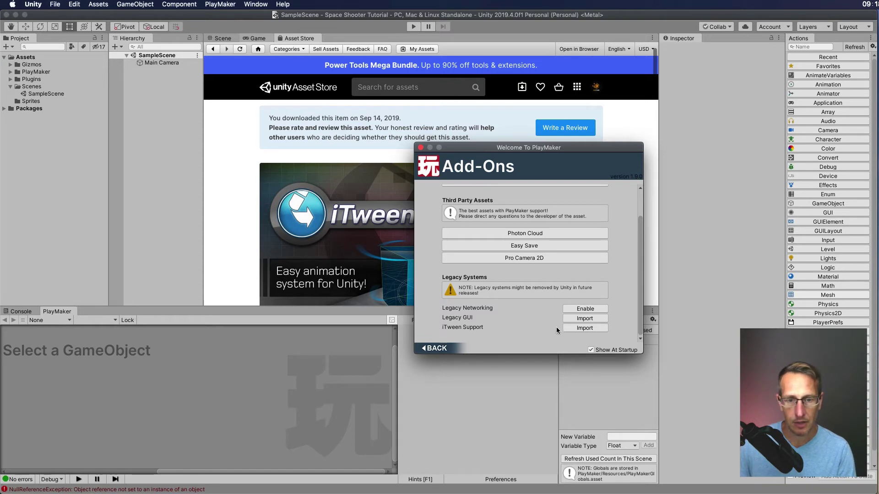
- Import iTween Support with all LegacyITween files, saving the modified assets, and close the PlayMaker welcome window
{"action": "left_click", "coordinate": [585, 327]}
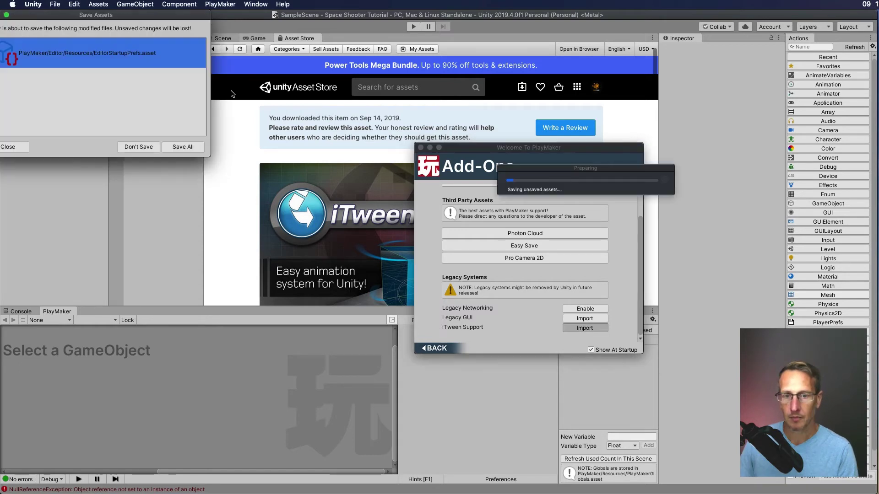
{"action": "left_click", "coordinate": [181, 146]}
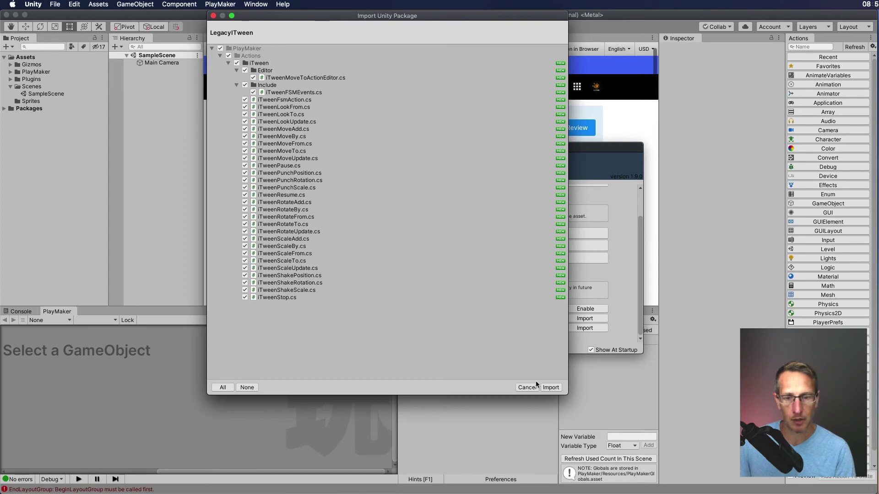
{"action": "left_click", "coordinate": [550, 387]}
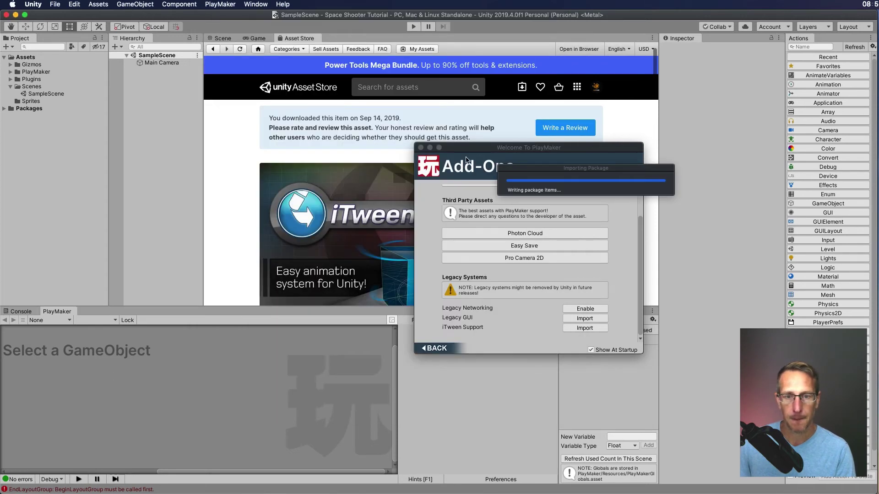
{"action": "left_click", "coordinate": [421, 148]}
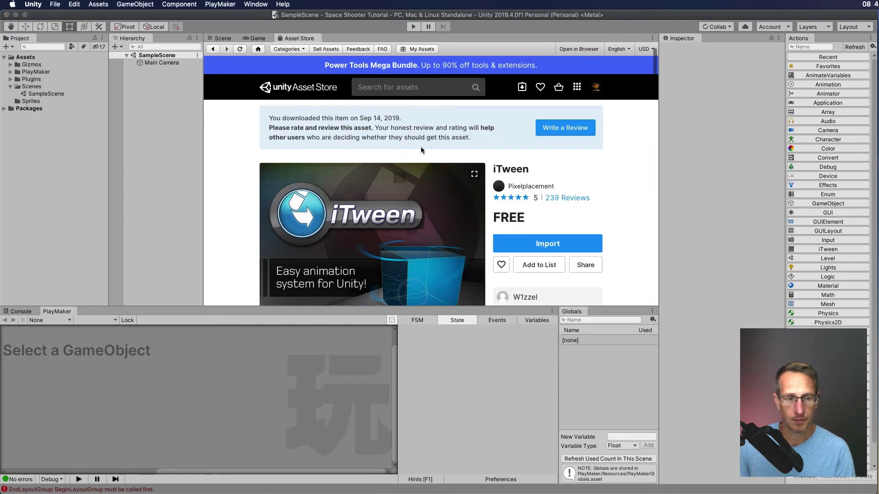
- Expand the iTween category in the Action Browser to check its actions, and collapse it again
{"action": "left_click", "coordinate": [825, 249]}
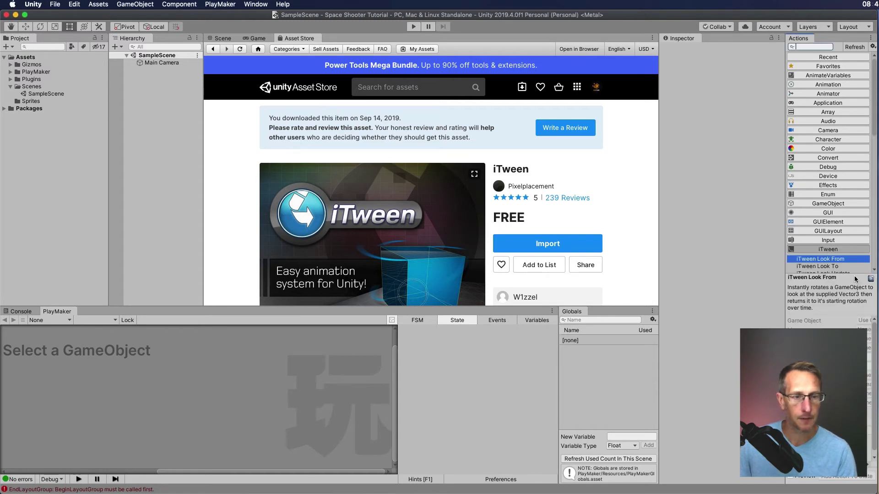
{"action": "left_click", "coordinate": [838, 249]}
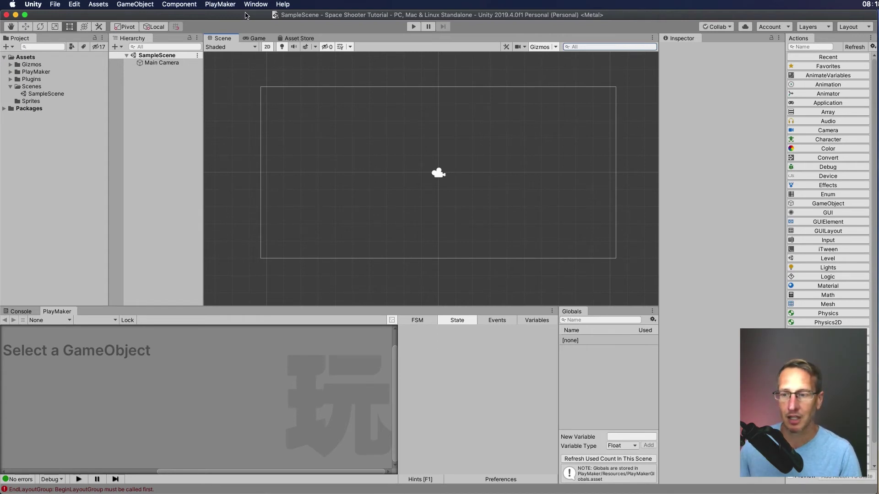
- Make the PlayMaker editor area taller, add the icon-rocket-select image to the Sprites folder and expand that folder
{"action": "left_click_drag", "start_coordinate": [283, 307], "coordinate": [284, 279]}
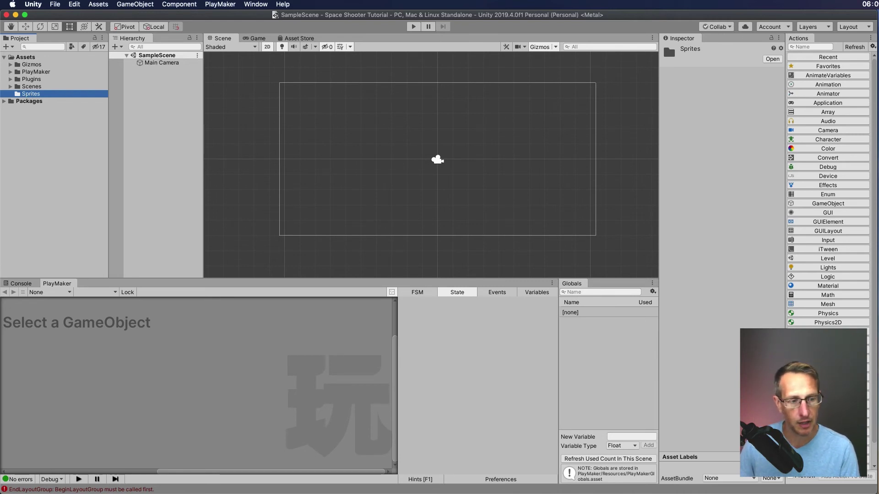
{"action": "left_click_drag", "start_coordinate": [878, 230], "coordinate": [34, 95]}
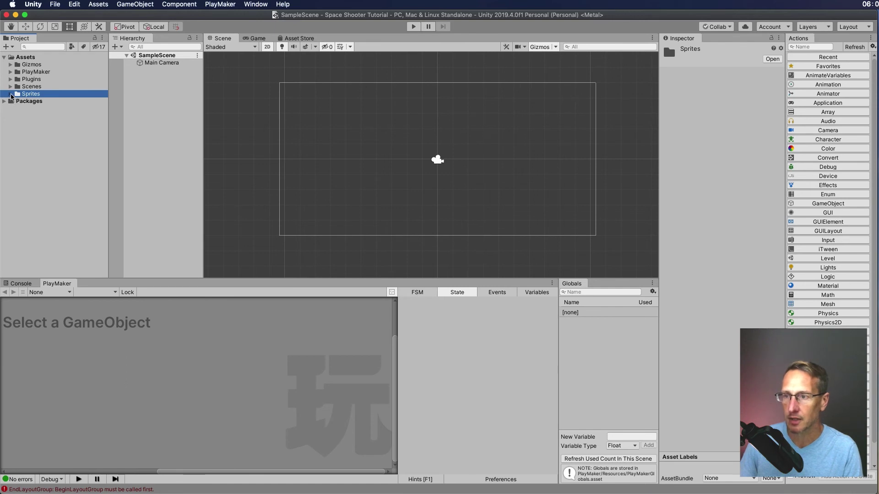
{"action": "left_click", "coordinate": [11, 93]}
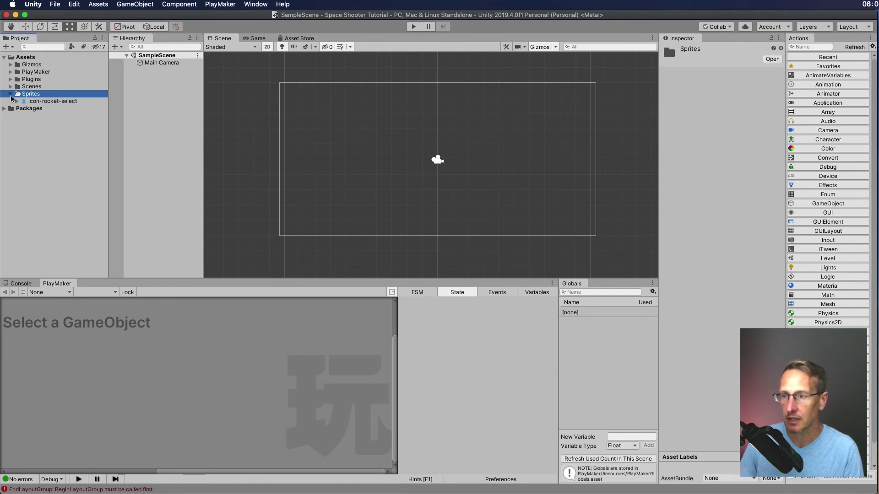
- Inspect the import settings of the icon-rocket-select sprite and the properties of the Main Camera
{"action": "left_click", "coordinate": [42, 101]}
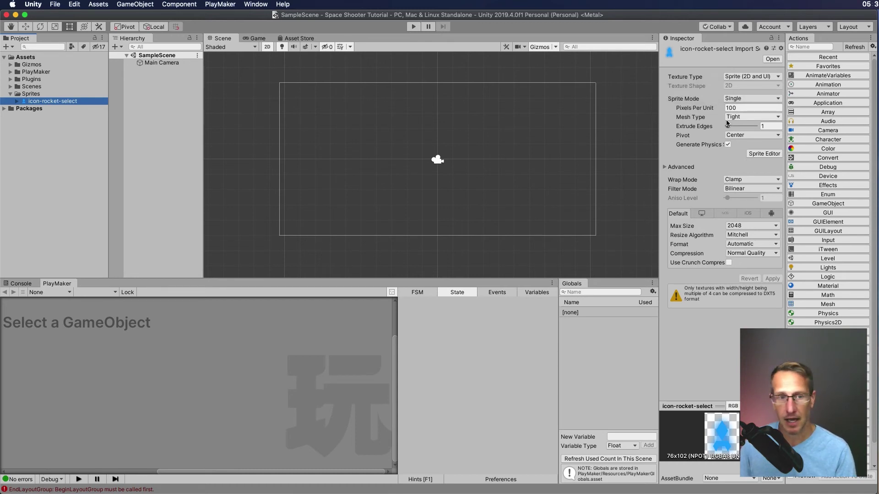
{"action": "left_click", "coordinate": [174, 63]}
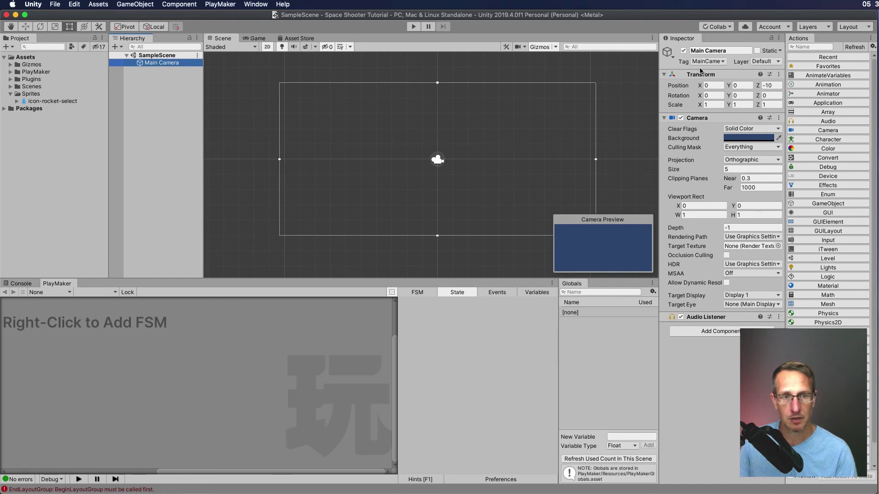
{"action": "left_click", "coordinate": [44, 102]}
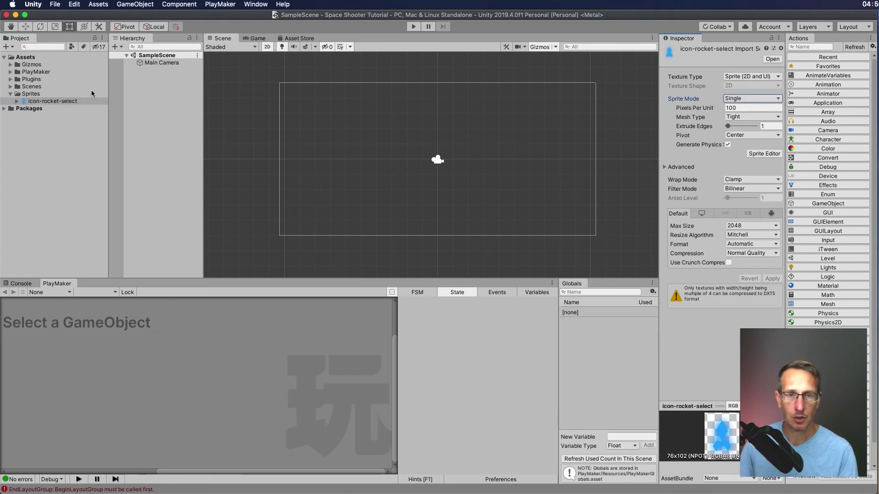
- Place the icon-rocket-select sprite in the scene below the camera, at about X 0.05, Y -1.44, and check it in the Game view
{"action": "left_click", "coordinate": [36, 103]}
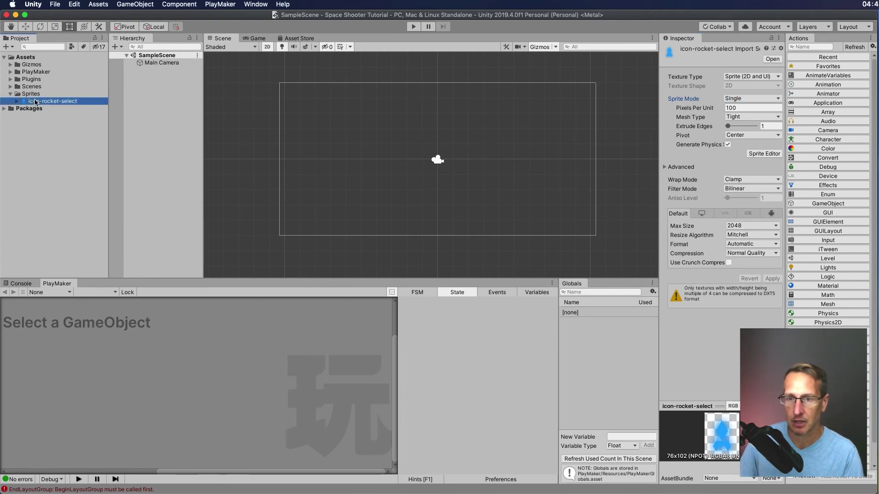
{"action": "left_click_drag", "start_coordinate": [36, 103], "coordinate": [438, 182]}
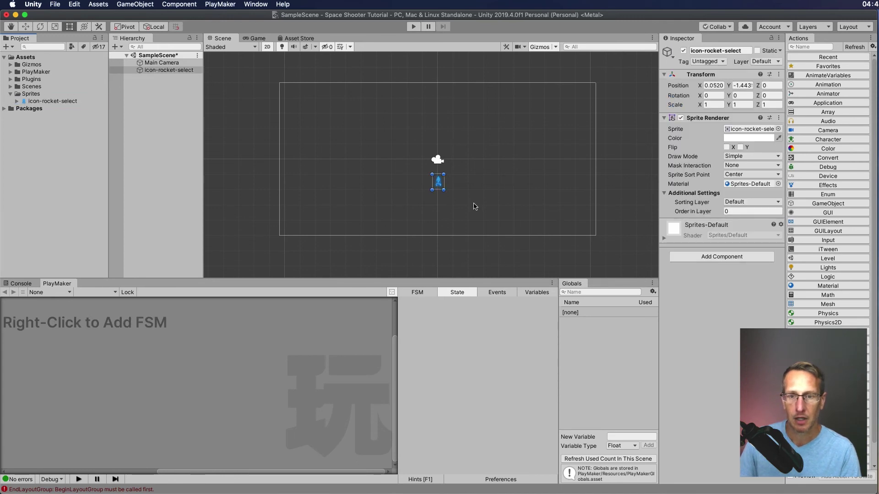
{"action": "left_click", "coordinate": [256, 38]}
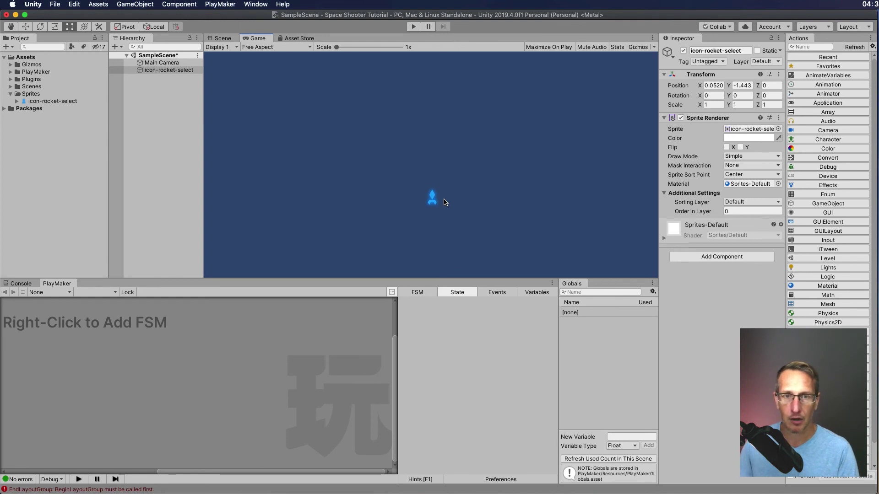
{"action": "left_click", "coordinate": [223, 38]}
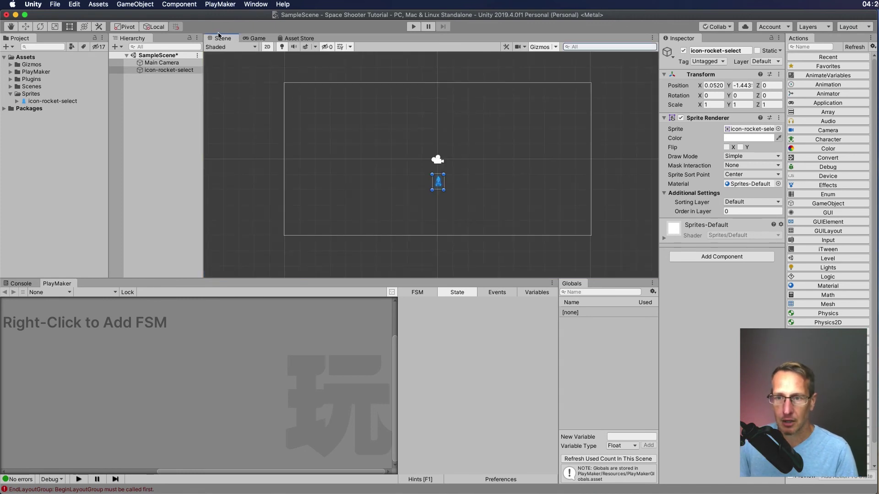
- Set the Main Camera's background color to black (000000) and check the result in the Game view
{"action": "left_click", "coordinate": [160, 62]}
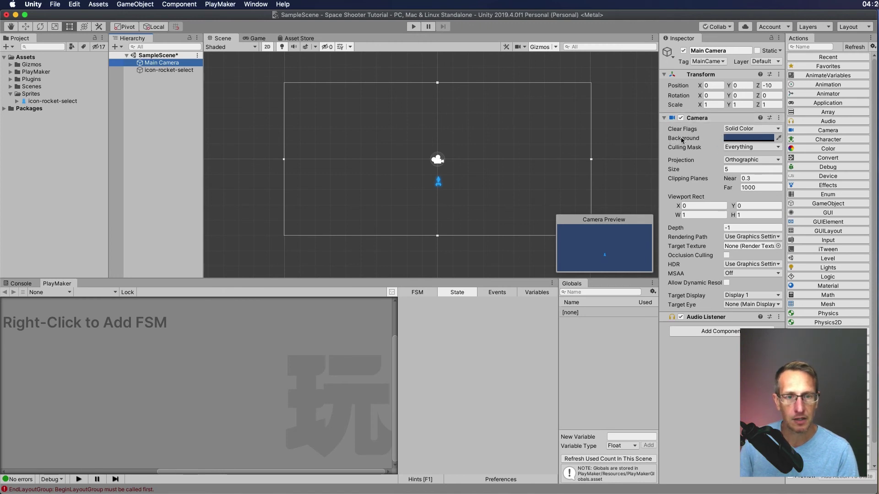
{"action": "left_click", "coordinate": [737, 139]}
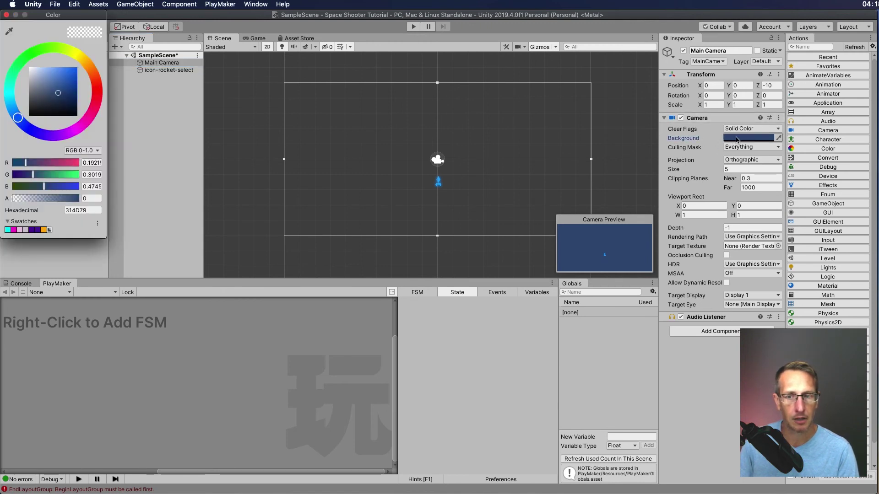
{"action": "left_click_drag", "start_coordinate": [87, 15], "coordinate": [433, 120]}
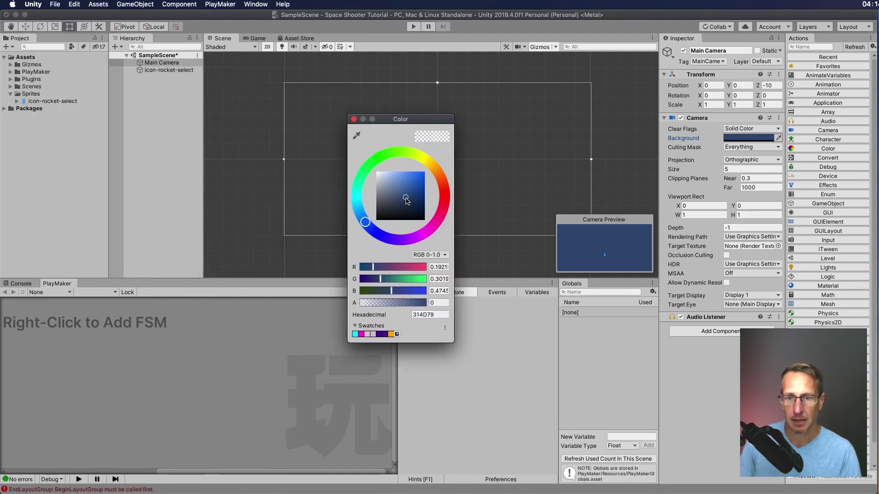
{"action": "mouse_move", "coordinate": [408, 212]}
{"action": "left_mouse_down"}
{"action": "mouse_move", "coordinate": [399, 197]}
{"action": "mouse_move", "coordinate": [430, 231]}
{"action": "left_mouse_up"}
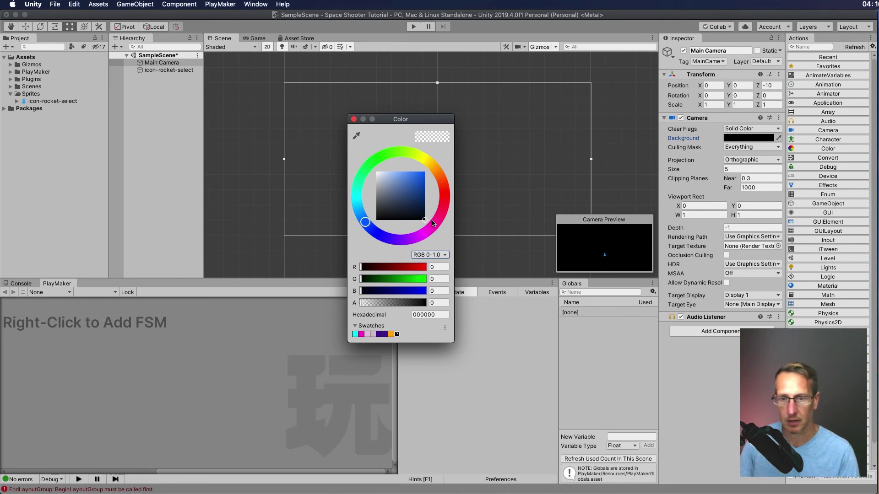
{"action": "left_click", "coordinate": [353, 119]}
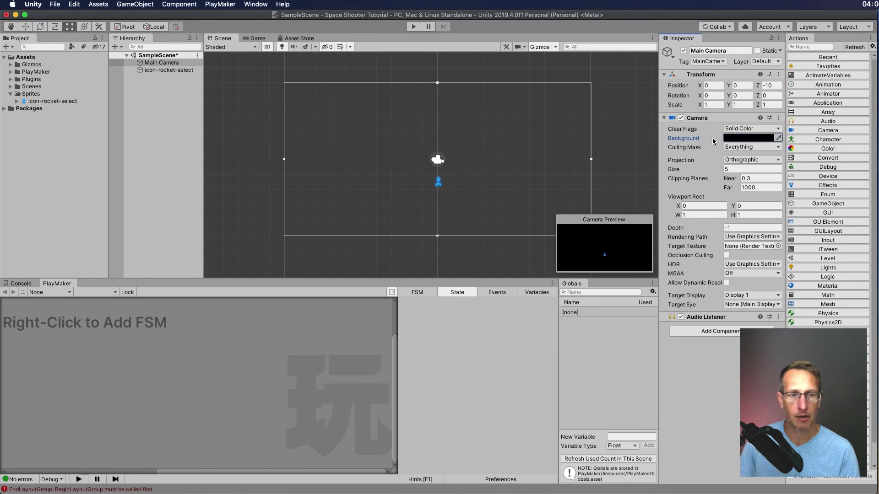
{"action": "left_click", "coordinate": [257, 40]}
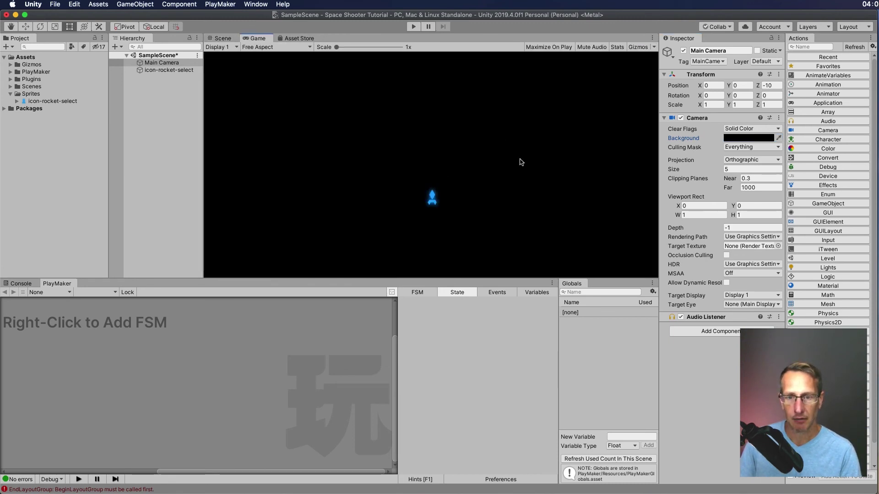